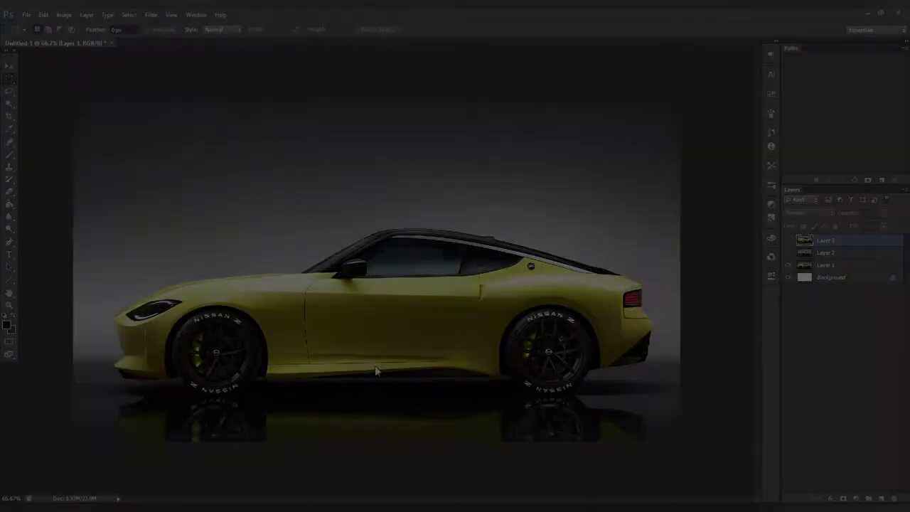
# Step: Switch to the Nissan Z side-view document and make Layer 5 active
pyautogui.click(850, 268)
pyautogui.click(847, 248)
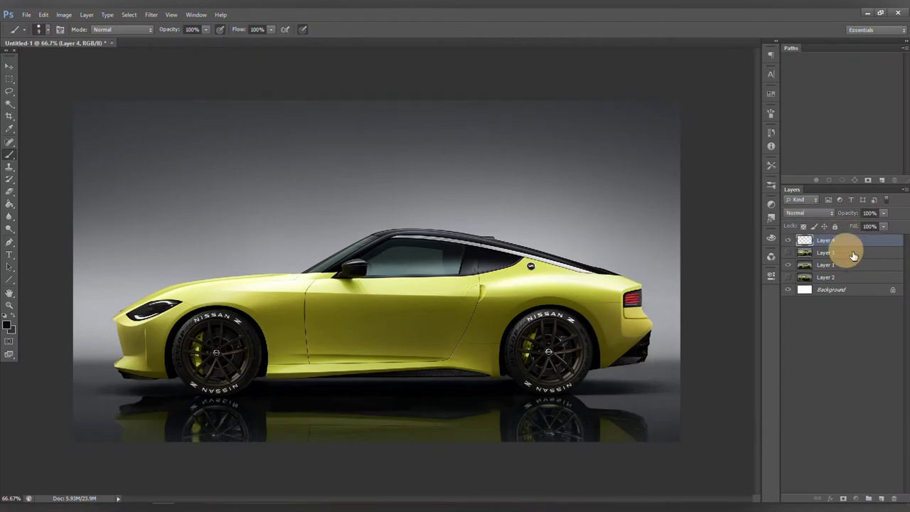
# Step: Sample the door's yellow as the brush colour and enlarge the brush
pyautogui.hotkey('ctrl', '1')
pyautogui.click(9, 78)
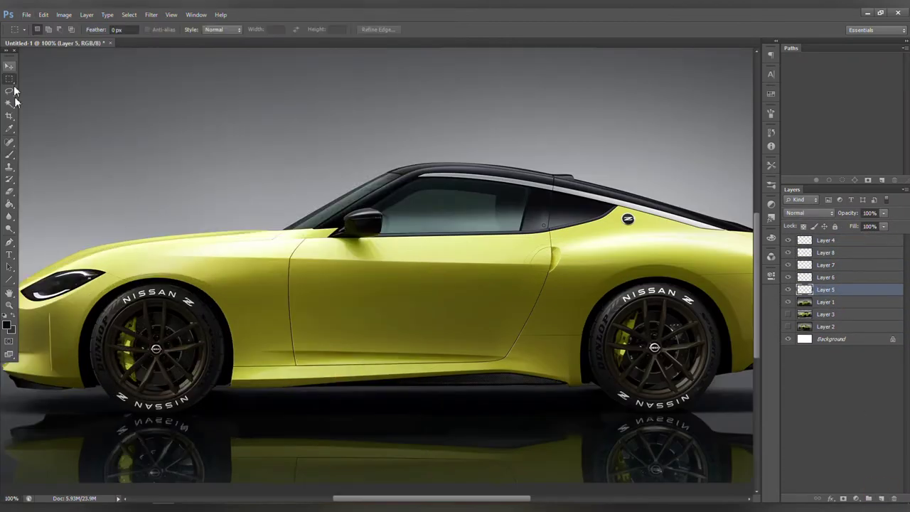
pyautogui.press('b')
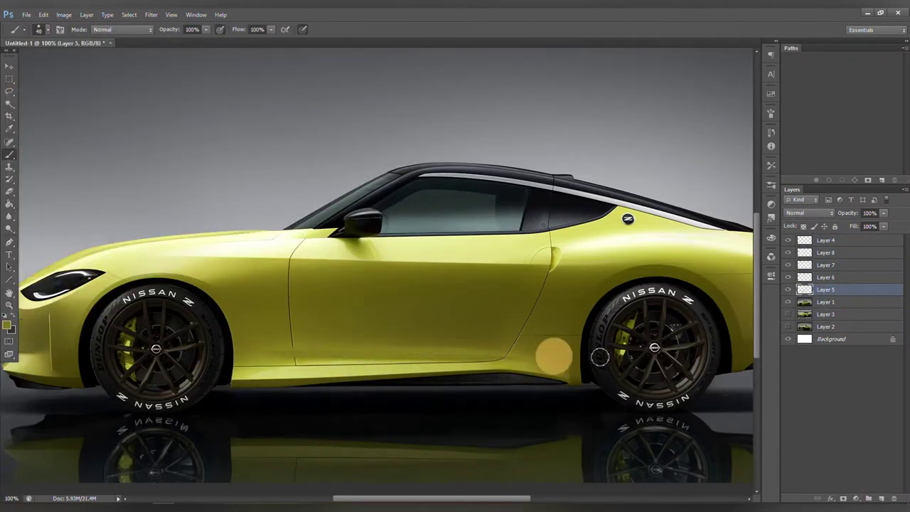
pyautogui.click(459, 346)
pyautogui.press(']')
pyautogui.press(']')
pyautogui.press(']')
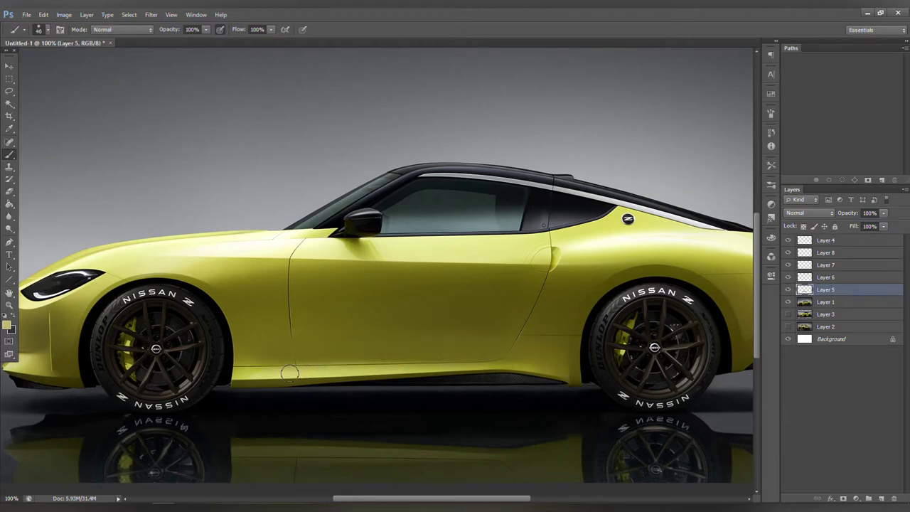
# Step: Start a Pen path along the car's lower flank
pyautogui.scroll(1, 312, 377)
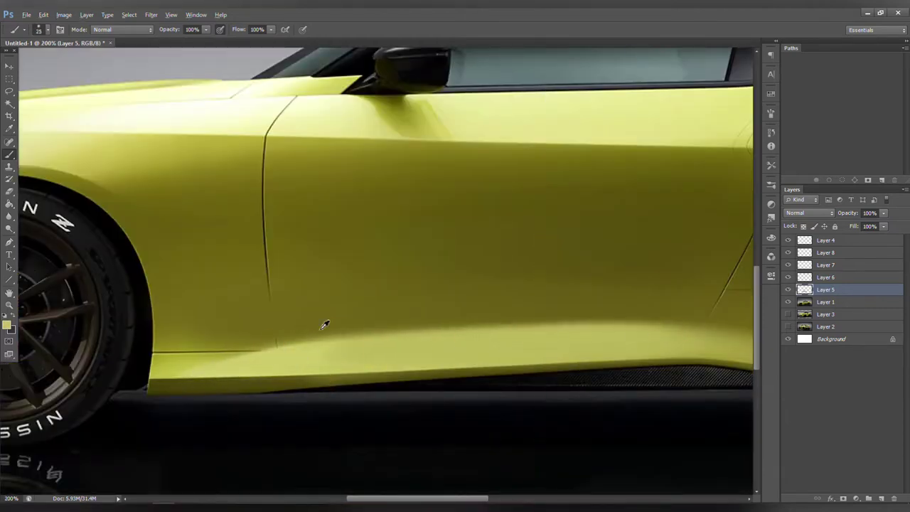
pyautogui.scroll(-1, 665, 311)
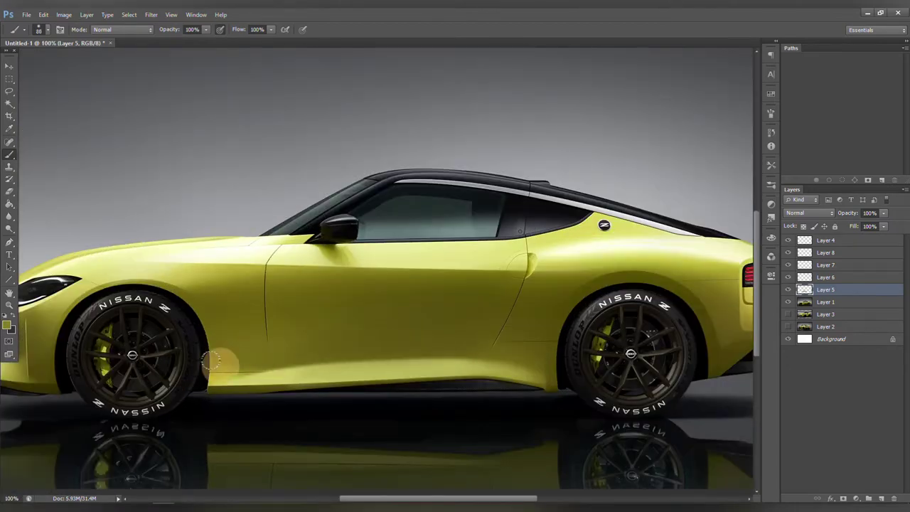
pyautogui.scroll(1, 305, 334)
pyautogui.scroll(-1, 425, 315)
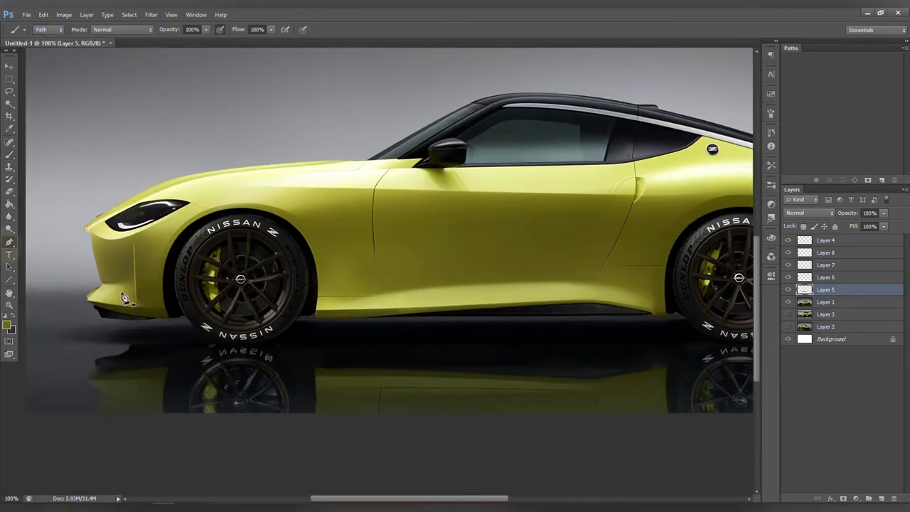
pyautogui.click(102, 283)
pyautogui.click(604, 279)
# Step: Extend the path from the rear wheel arch to the front wheel, curving its front end
pyautogui.click(675, 280)
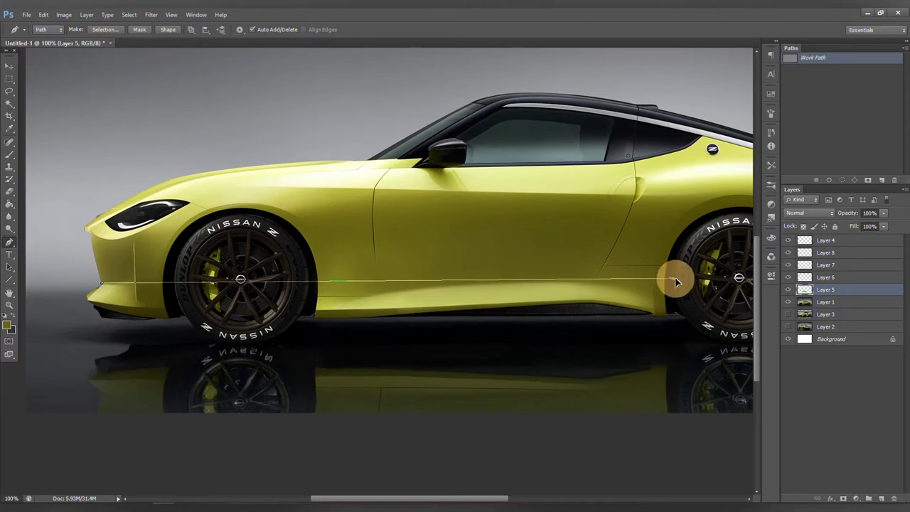
pyautogui.click(316, 287)
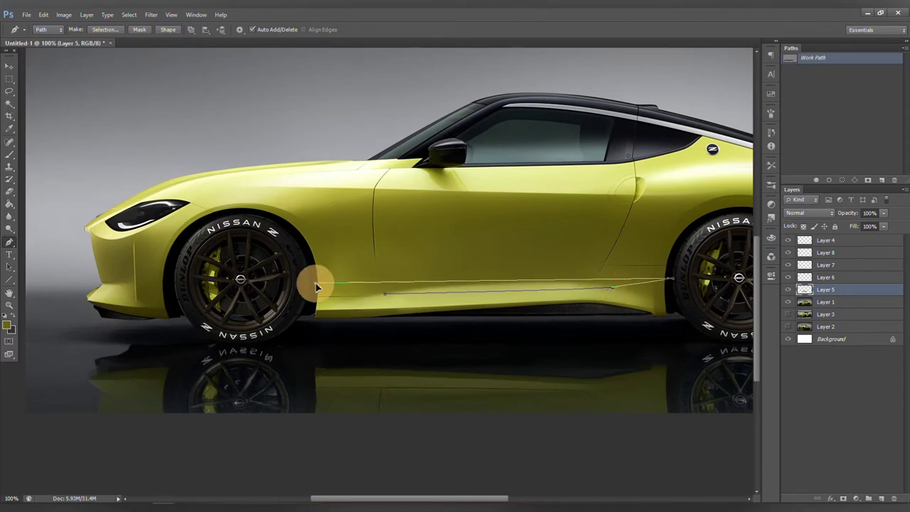
pyautogui.moveTo(337, 286); pyautogui.dragTo(382, 295)
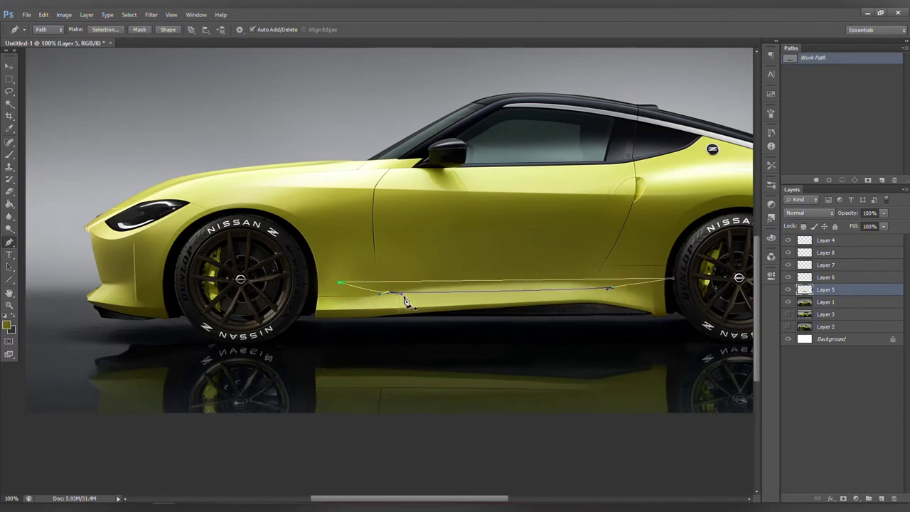
# Step: On Layer 6, turn the crease path into a selection and brush shading into it
pyautogui.click(824, 277)
pyautogui.hotkey('ctrl', 'Return')
pyautogui.press('b')
pyautogui.moveTo(432, 278)
pyautogui.mouseDown()
pyautogui.moveTo(610, 296)
pyautogui.moveTo(315, 239)
pyautogui.mouseUp()
pyautogui.click(168, 254)
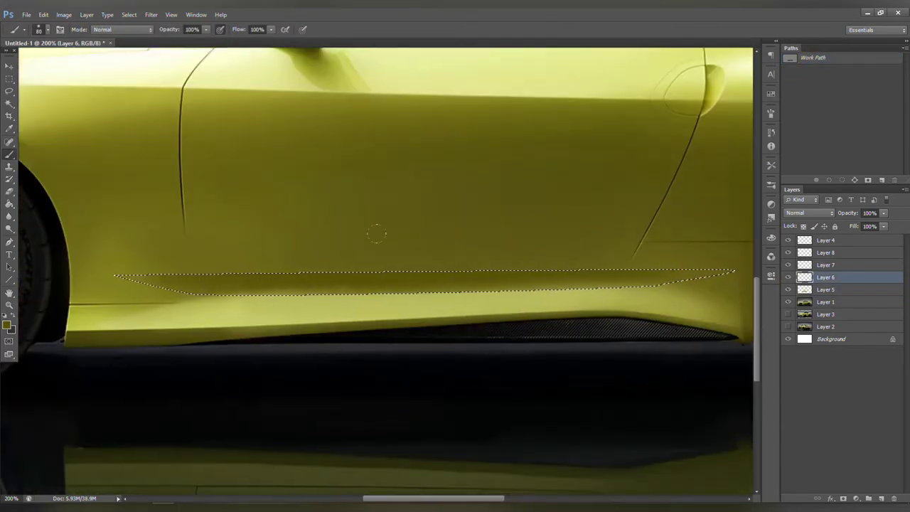
# Step: Toggle Layer 6 to compare the crease, enlarge the eraser, and zoom out to the whole car
pyautogui.click(788, 277)
pyautogui.click(787, 277)
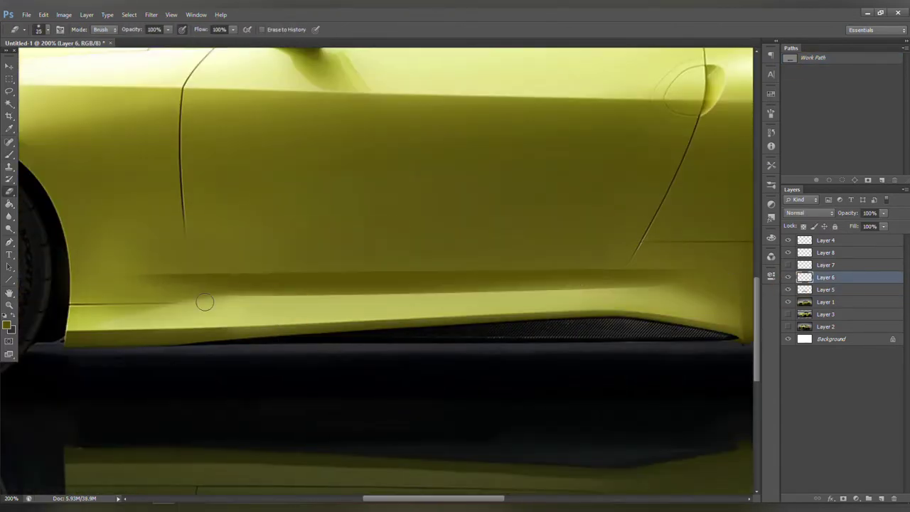
pyautogui.press(']')
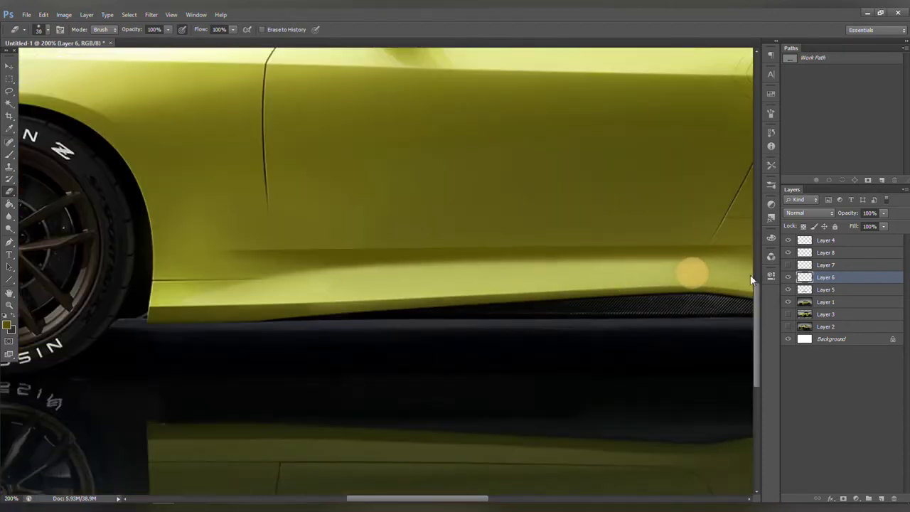
pyautogui.hotkey('ctrl', '-')
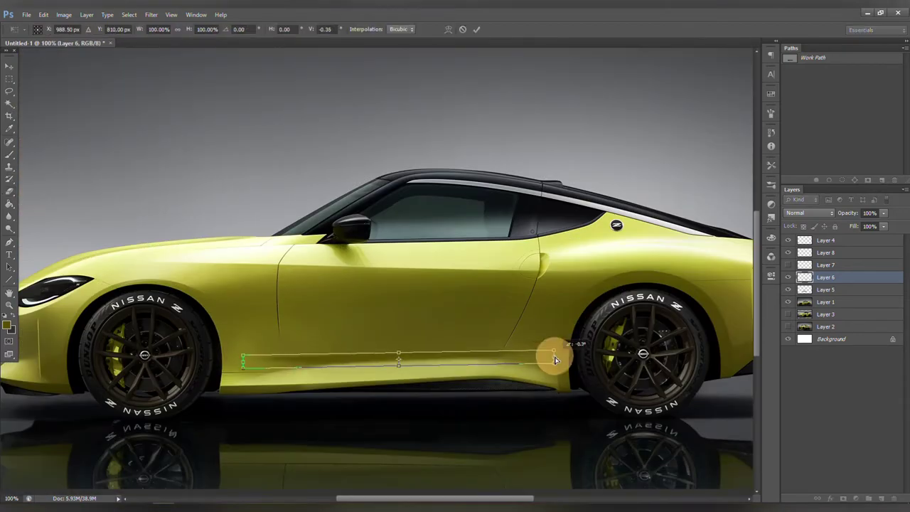
pyautogui.hotkey('ctrl', '-')
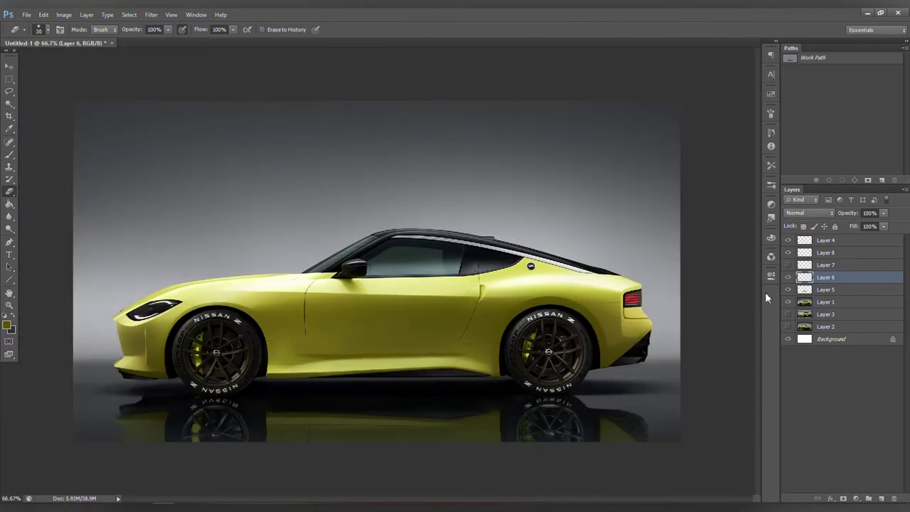
pyautogui.click(793, 289)
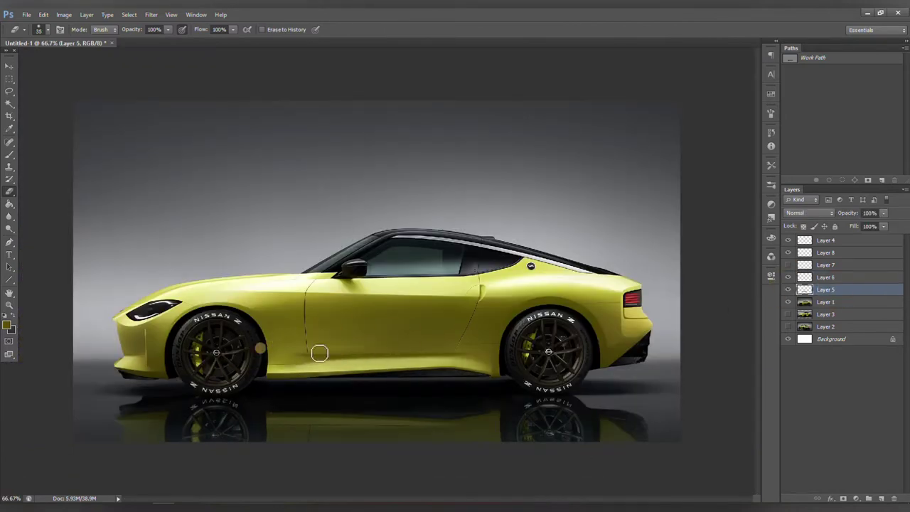
# Step: On Layer 6, erase the crease shading over the rear door line's end with a fine eraser
pyautogui.hotkey('ctrl', '+')
pyautogui.hotkey('ctrl', '+')
pyautogui.press(']')
pyautogui.press(']')
pyautogui.press(']')
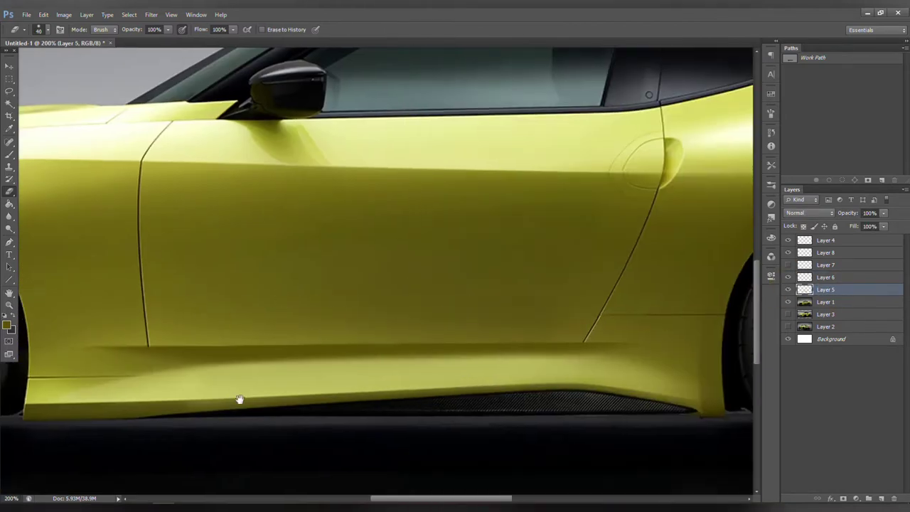
pyautogui.hscroll(-3, 79, 393)
pyautogui.press('h')
pyautogui.moveTo(78, 393); pyautogui.dragTo(356, 367)
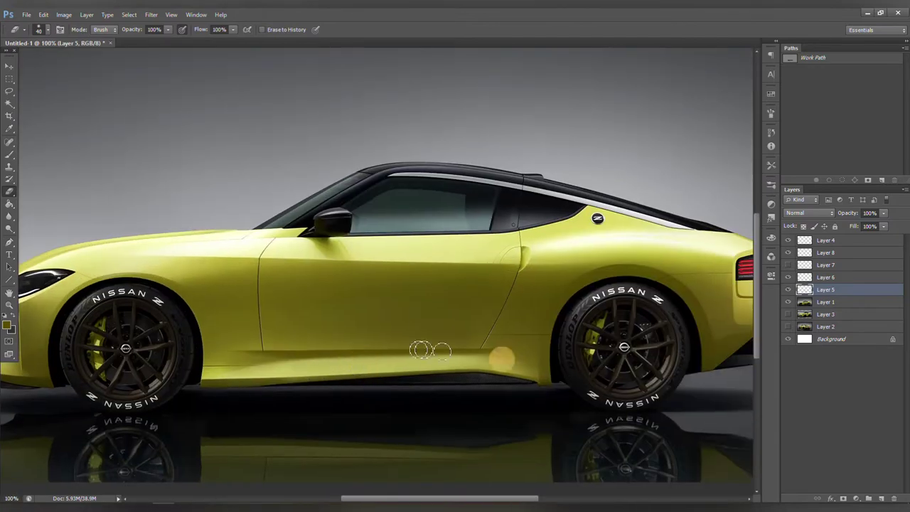
pyautogui.hotkey('ctrl', '+')
pyautogui.hotkey('ctrl', '+')
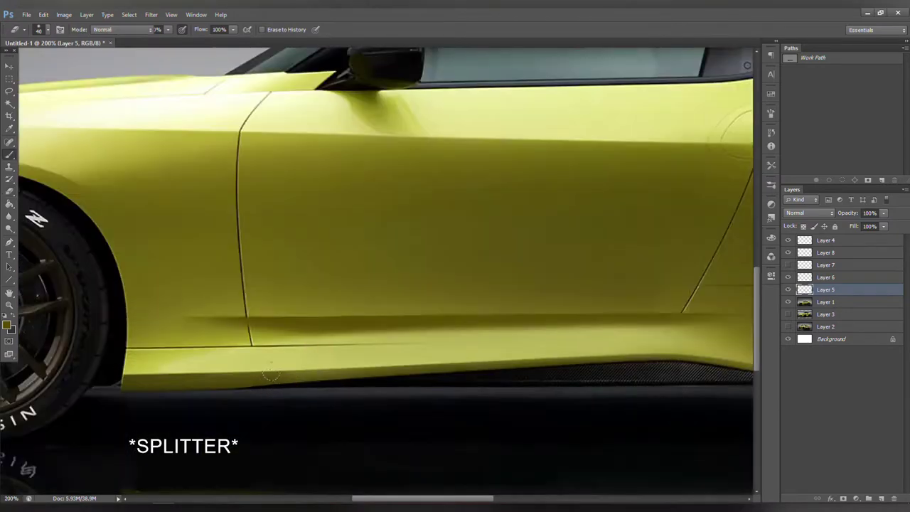
pyautogui.hotkey('alt', ']')
pyautogui.press('[')
pyautogui.press('[')
pyautogui.press('[')
pyautogui.press('[')
pyautogui.press('[')
pyautogui.press('[')
pyautogui.press('[')
pyautogui.press('[')
pyautogui.press('[')
pyautogui.press('[')
pyautogui.press('[')
pyautogui.press('[')
pyautogui.moveTo(250, 335)
pyautogui.mouseDown()
pyautogui.moveTo(347, 375)
pyautogui.moveTo(135, 388)
pyautogui.mouseUp()
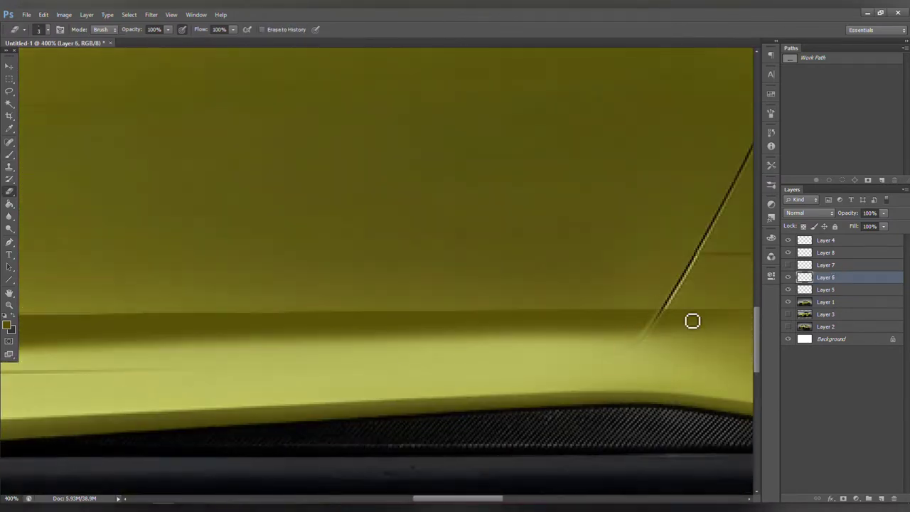
pyautogui.moveTo(649, 341)
pyautogui.mouseDown()
pyautogui.moveTo(629, 346)
pyautogui.moveTo(646, 343)
pyautogui.mouseUp()
# Step: On Layer 5, lower opacity to check beneath it and erase a spot on the sill
pyautogui.hotkey('alt', '[')
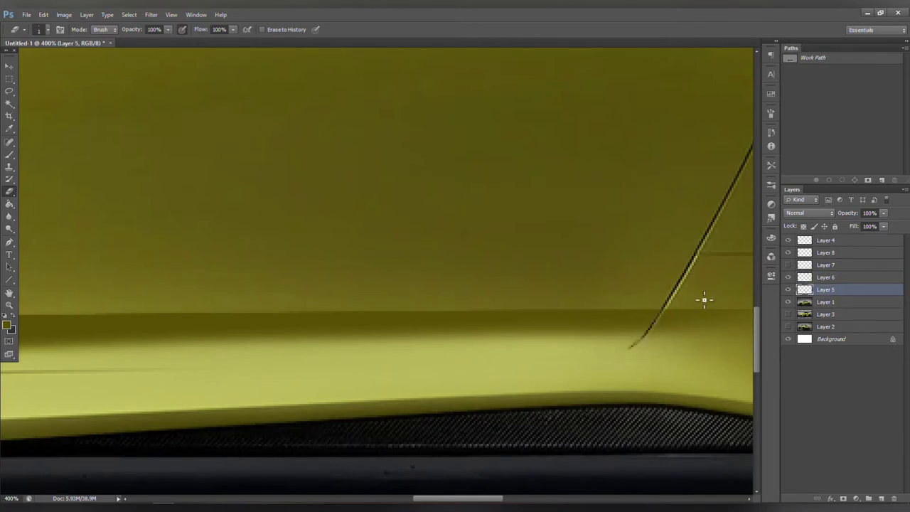
pyautogui.moveTo(883, 213); pyautogui.dragTo(851, 224)
pyautogui.hotkey('ctrl', '+')
pyautogui.moveTo(568, 363)
pyautogui.mouseDown()
pyautogui.moveTo(519, 371)
pyautogui.moveTo(572, 363)
pyautogui.moveTo(472, 348)
pyautogui.mouseUp()
pyautogui.hotkey('ctrl', '-')
pyautogui.hotkey('ctrl', '-')
pyautogui.hotkey('ctrl', '-')
pyautogui.hotkey('ctrl', 'z')
pyautogui.click(703, 364)
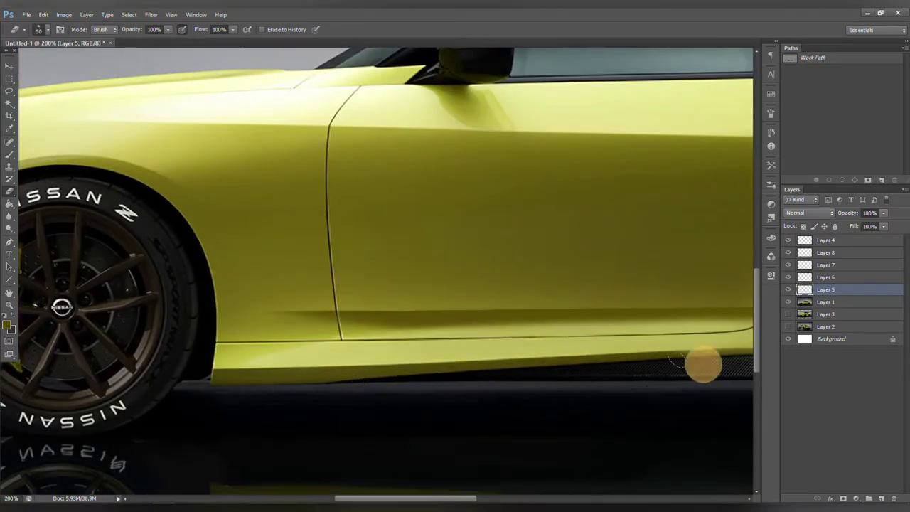
# Step: Zoom out to review the sill and rear quarter window across the whole car
pyautogui.moveTo(703, 365); pyautogui.dragTo(499, 366)
pyautogui.keyDown('alt'); pyautogui.click(416, 416); pyautogui.keyUp('alt')
pyautogui.keyDown('ctrl'); pyautogui.click(398, 419); pyautogui.keyUp('ctrl')
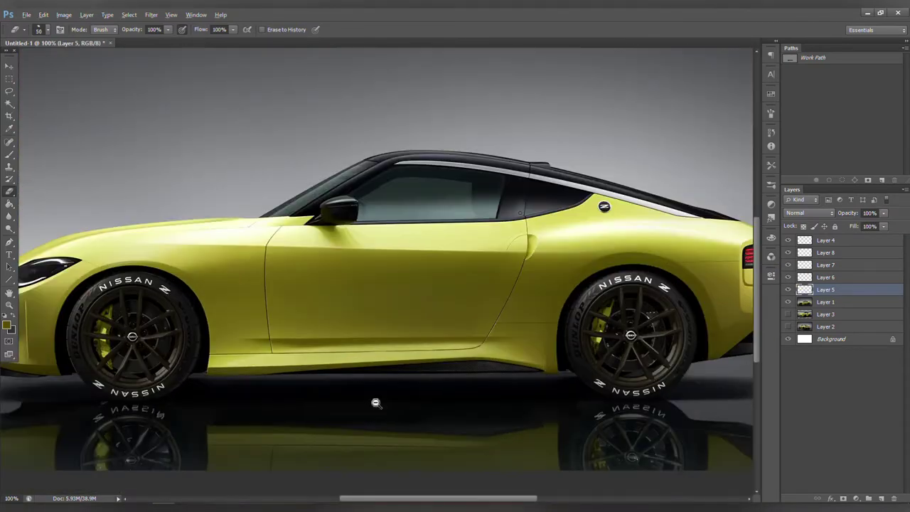
pyautogui.keyDown('alt'); pyautogui.click(374, 403); pyautogui.keyUp('alt')
pyautogui.click(787, 290)
pyautogui.hotkey('ctrl', '+')
pyautogui.hotkey('ctrl', '+')
pyautogui.hotkey('ctrl', '+')
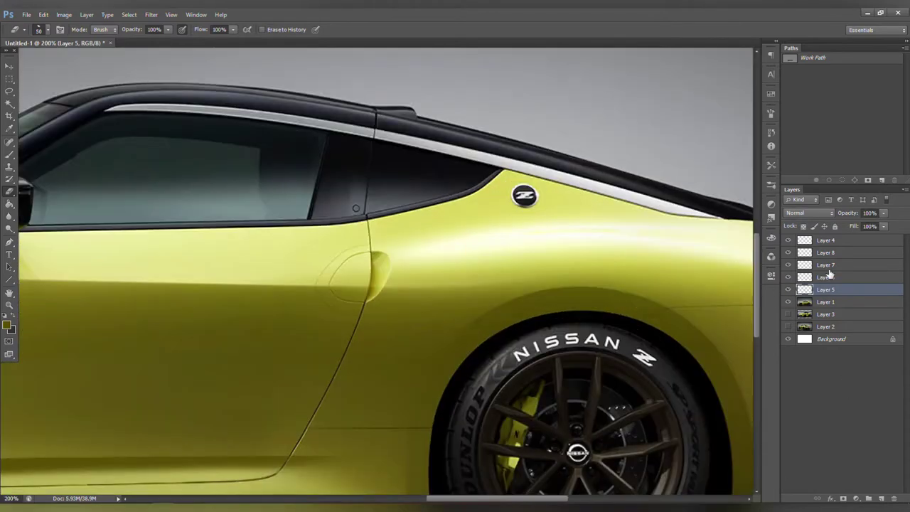
# Step: Add a new layer, pick the Pen tool, and duplicate Layer 1
pyautogui.click(824, 265)
pyautogui.hotkey('ctrl', 'shift', 'alt', 'n')
pyautogui.press('b')
pyautogui.press('p')
pyautogui.hotkey('alt', '[')
pyautogui.hotkey('alt', '[')
pyautogui.hotkey('alt', '[')
pyautogui.hotkey('alt', '[')
pyautogui.hotkey('ctrl', 'j')
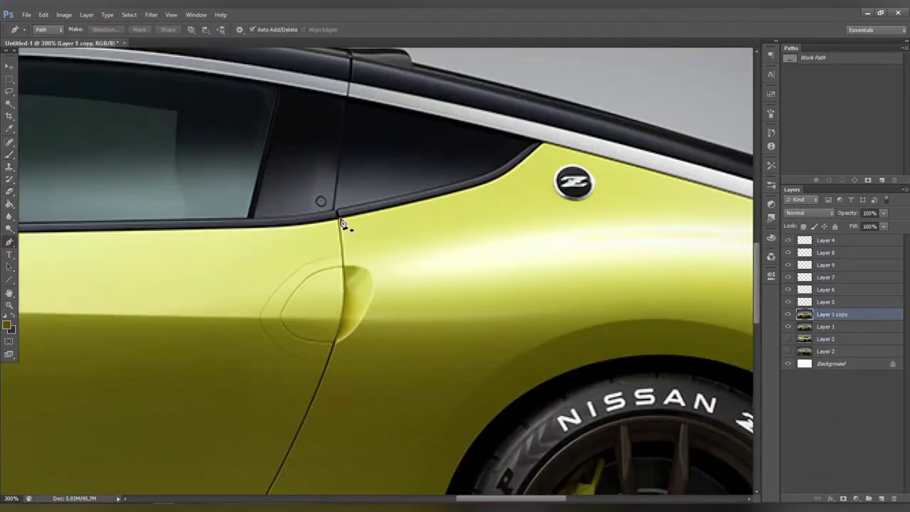
# Step: Trace the quarter window, select it, and delete everything else on the Layer 1 copy
pyautogui.click(356, 95)
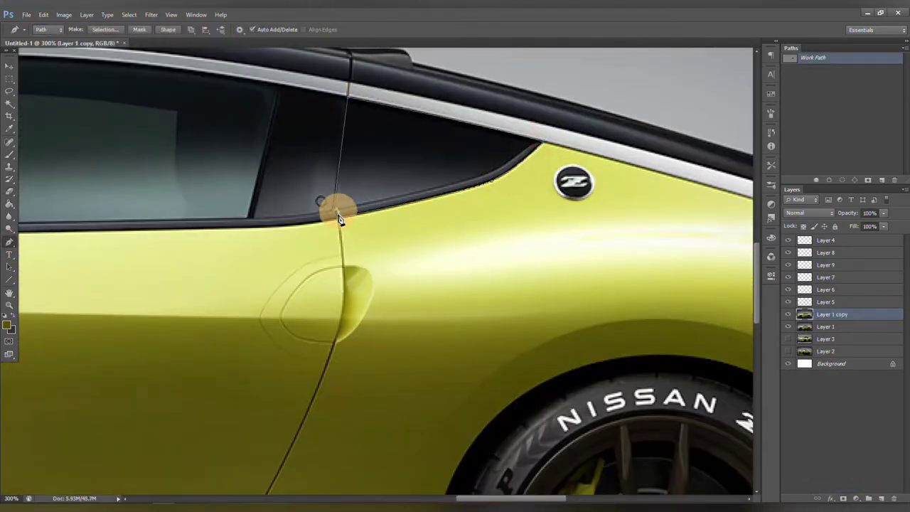
pyautogui.hotkey('ctrl', 'Return')
pyautogui.hotkey('ctrl', 'shift', 'i')
pyautogui.press('Delete')
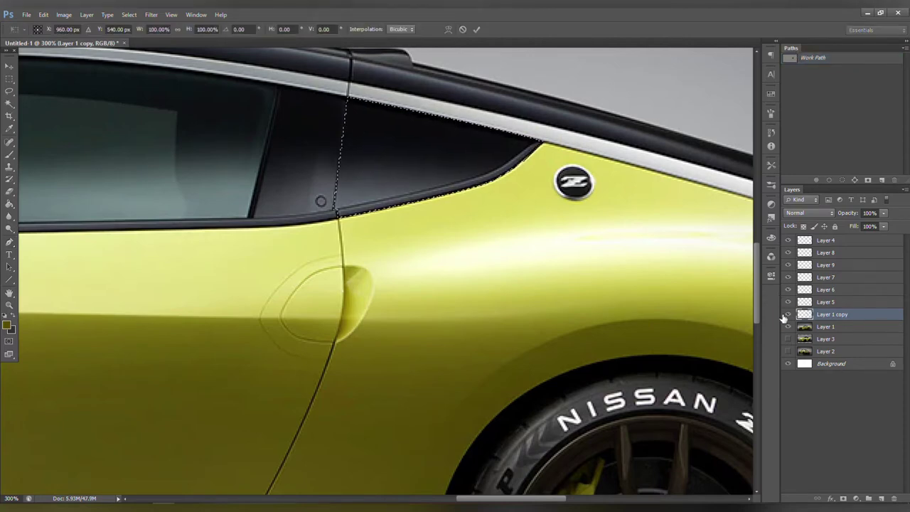
pyautogui.hotkey('ctrl', 'd')
pyautogui.press('m')
pyautogui.hotkey('ctrl', '-')
pyautogui.hotkey('ctrl', '-')
pyautogui.hotkey('ctrl', '-')
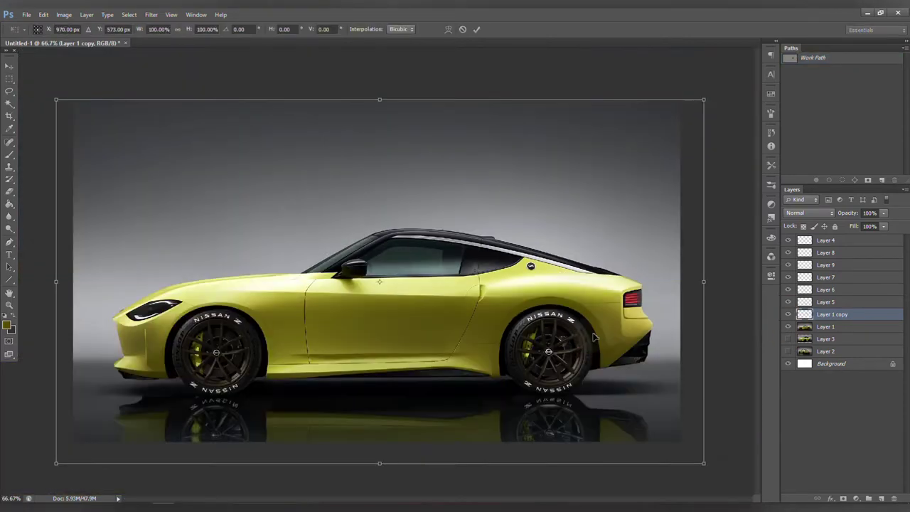
# Step: Check Layer 5, activate the Layer 1 copy, and start Free Transform on the window
pyautogui.hotkey('ctrl', '+')
pyautogui.hotkey('ctrl', '+')
pyautogui.click(825, 302)
pyautogui.press('e')
pyautogui.keyDown('alt'); pyautogui.click(787, 301); pyautogui.keyUp('alt')
pyautogui.keyDown('alt'); pyautogui.click(788, 301); pyautogui.keyUp('alt')
pyautogui.click(830, 314)
pyautogui.hotkey('ctrl', '-')
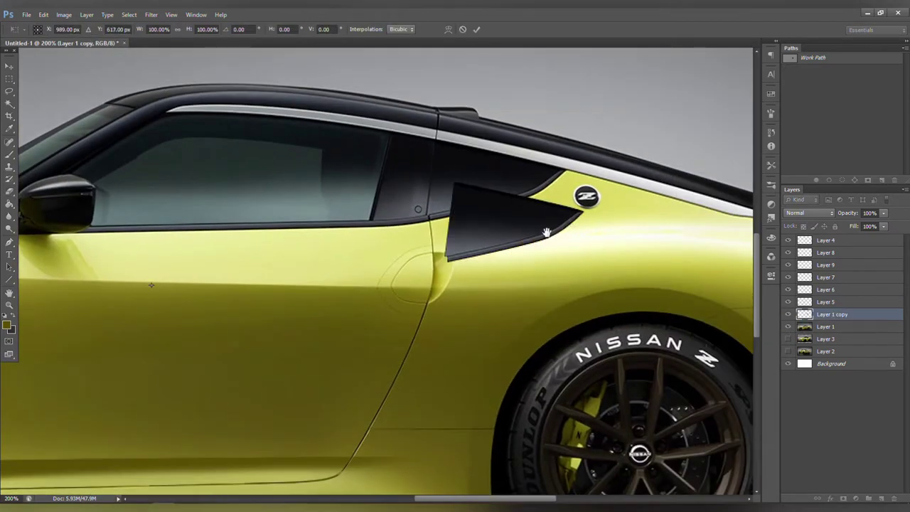
pyautogui.hotkey('ctrl', '-')
pyautogui.hotkey('ctrl', '-')
pyautogui.hotkey('ctrl', '+')
pyautogui.hotkey('ctrl', '+')
pyautogui.hotkey('ctrl', '+')
pyautogui.hotkey('ctrl', 't')
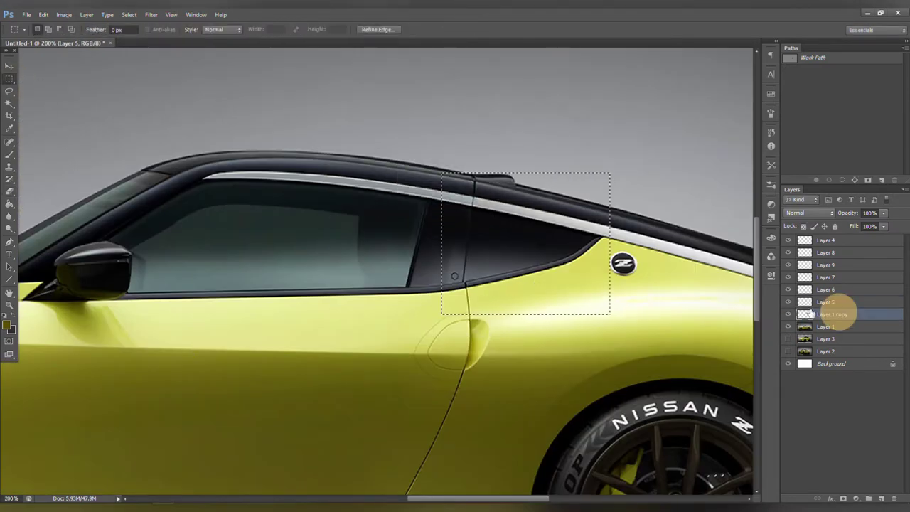
# Step: Narrow, skew, and warp the quarter-window shape into a swept curve, then commit
pyautogui.keyDown('ctrl'); pyautogui.click(454, 258); pyautogui.keyUp('ctrl')
pyautogui.moveTo(427, 230); pyautogui.dragTo(439, 231)
pyautogui.rightClick(661, 243)
pyautogui.click(685, 321)
pyautogui.moveTo(664, 217); pyautogui.dragTo(646, 192)
pyautogui.press('Return')
# Step: On a new layer, paint sampled body yellow with a fine brush along the window's new edge
pyautogui.hotkey('ctrl', '-')
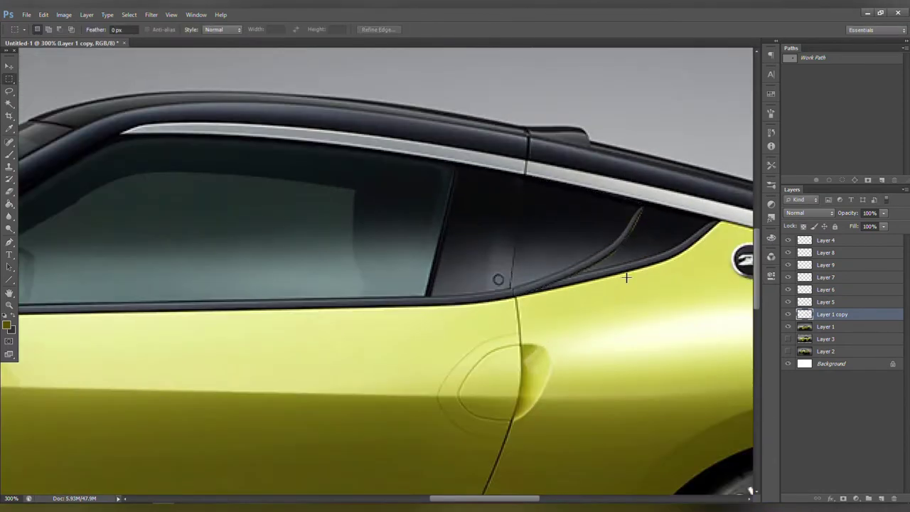
pyautogui.hotkey('ctrl', 'shift', 'alt', 'n')
pyautogui.press('b')
pyautogui.keyDown('alt'); pyautogui.click(576, 294); pyautogui.keyUp('alt')
pyautogui.moveTo(675, 231); pyautogui.dragTo(561, 198)
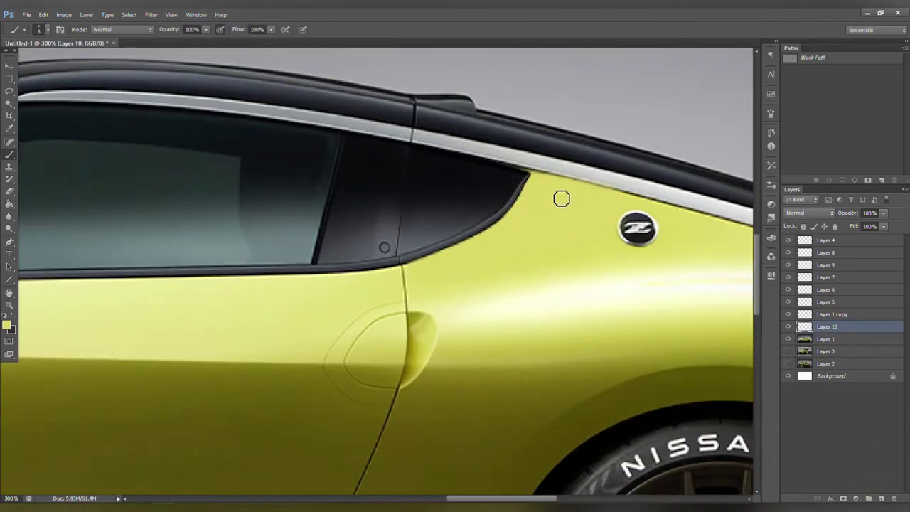
pyautogui.hotkey('ctrl', '+')
pyautogui.hotkey('ctrl', '+')
pyautogui.moveTo(471, 217); pyautogui.dragTo(363, 229)
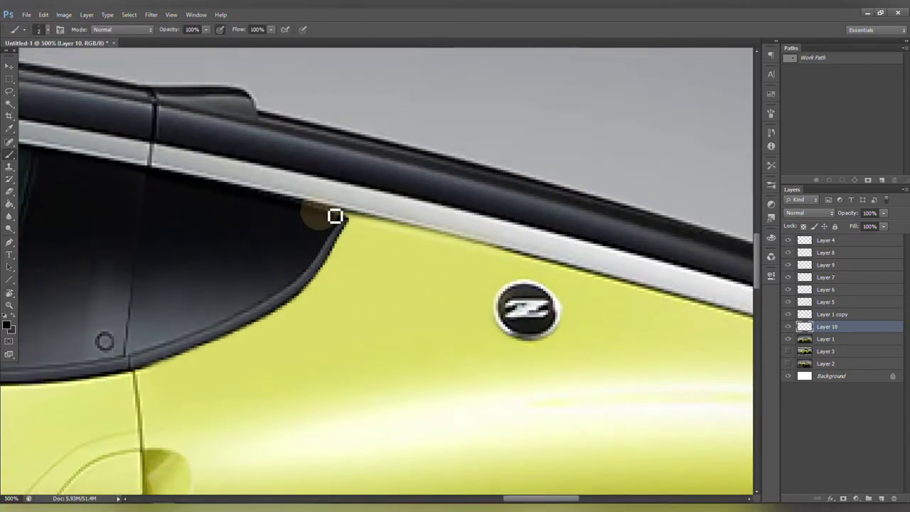
pyautogui.hotkey('ctrl', '0')
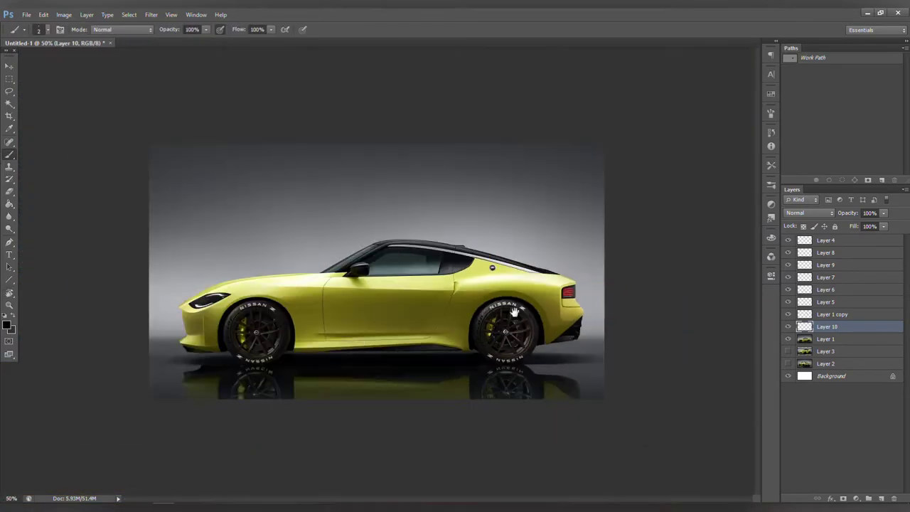
pyautogui.scroll(3, 459, 231)
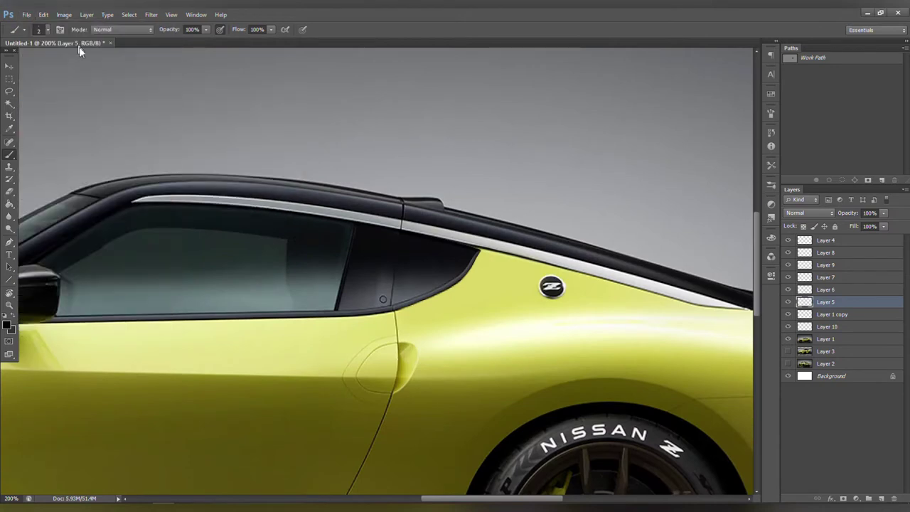
# Step: Check the Performance settings in Preferences, then close them
pyautogui.click(43, 14)
pyautogui.click(217, 322)
pyautogui.click(265, 114)
pyautogui.click(645, 97)
# Step: Paint the chrome roof trim black near the rear fender
pyautogui.scroll(1, 92, 219)
pyautogui.press(']')
pyautogui.press(']')
pyautogui.press(']')
pyautogui.press(']')
pyautogui.press(']')
pyautogui.press(']')
pyautogui.press(']')
pyautogui.press(']')
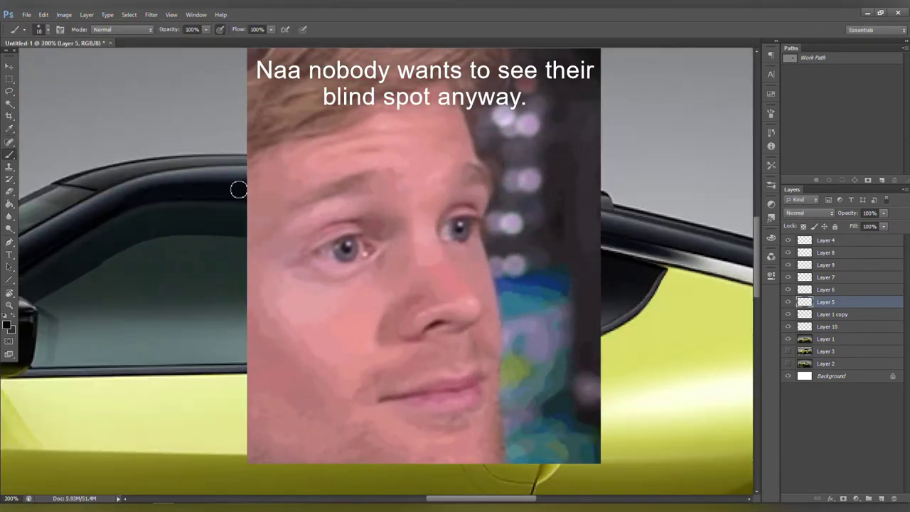
pyautogui.moveTo(664, 255)
pyautogui.mouseDown()
pyautogui.moveTo(390, 260)
pyautogui.moveTo(618, 307)
pyautogui.mouseUp()
pyautogui.press('[')
pyautogui.moveTo(254, 203); pyautogui.dragTo(322, 232)
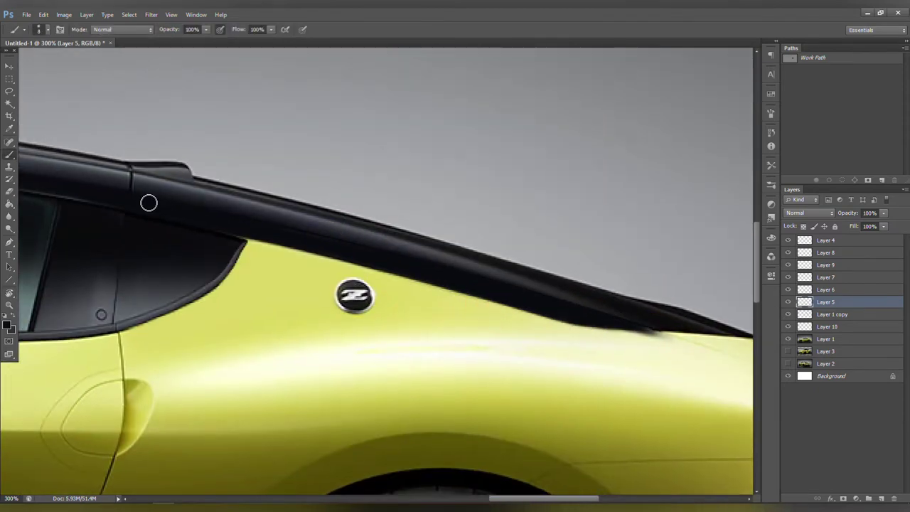
# Step: Paint over the chrome strip above the side window with a larger brush, then view the rear quarter
pyautogui.press(']')
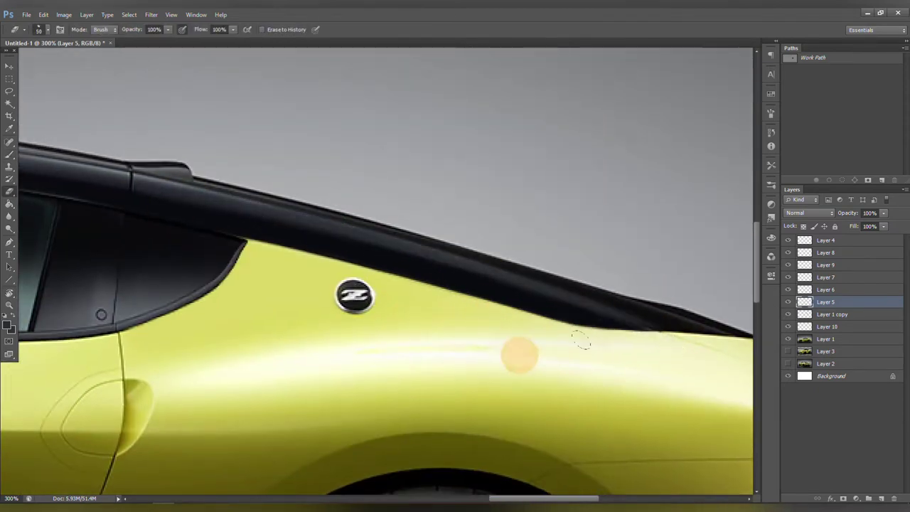
pyautogui.hscroll(-8, 256, 320)
pyautogui.press(']')
pyautogui.hscroll(5, 384, 265)
pyautogui.moveTo(160, 236)
pyautogui.mouseDown()
pyautogui.moveTo(419, 254)
pyautogui.moveTo(521, 280)
pyautogui.mouseUp()
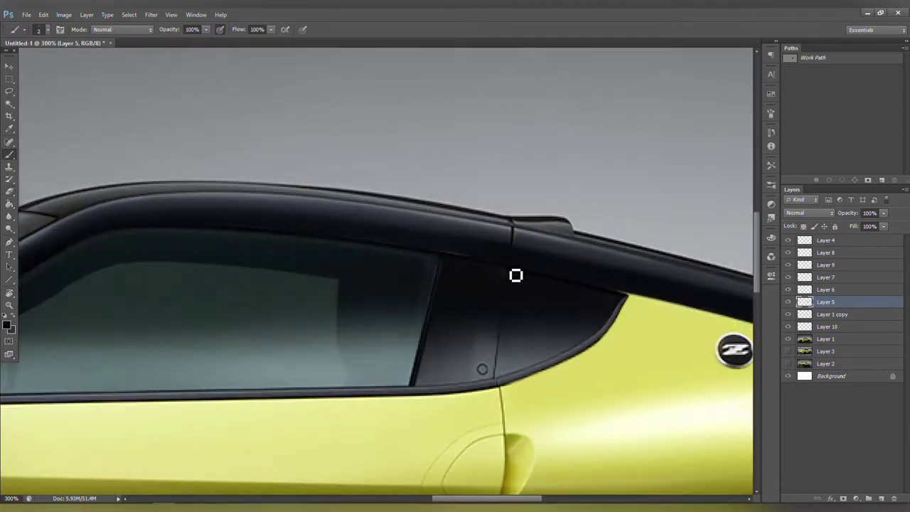
pyautogui.moveTo(510, 352); pyautogui.dragTo(450, 385)
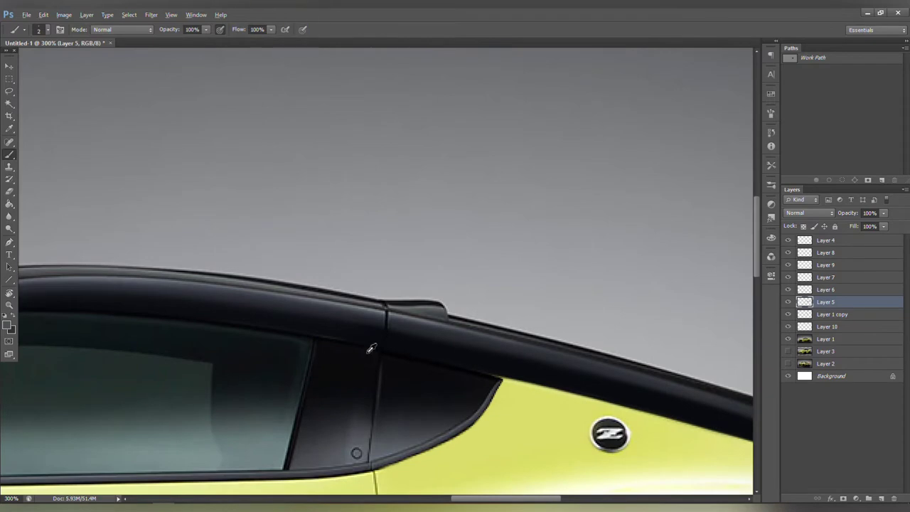
pyautogui.moveTo(624, 414); pyautogui.dragTo(426, 365)
pyautogui.moveTo(651, 426); pyautogui.dragTo(382, 384)
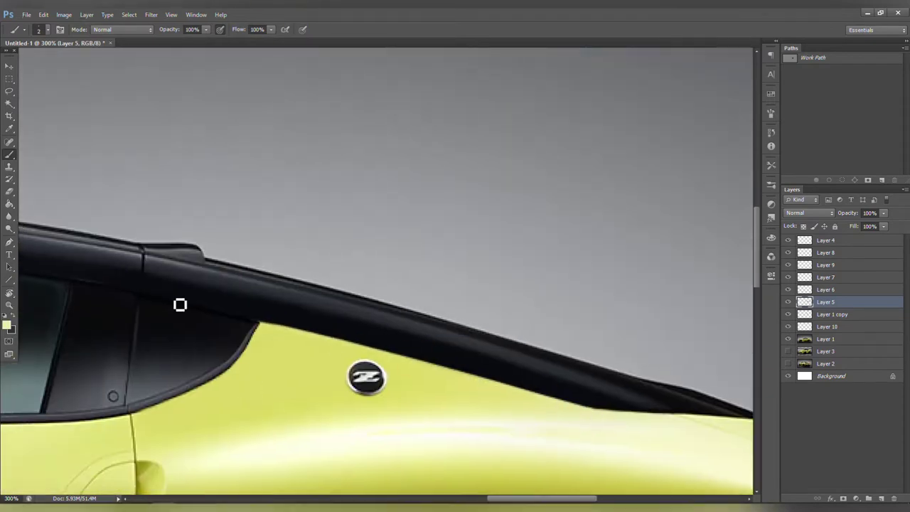
# Step: Try an elliptical selection around the Z badge on the original photo layer, then deselect
pyautogui.press('m')
pyautogui.click(825, 339)
pyautogui.moveTo(366, 377); pyautogui.dragTo(329, 384)
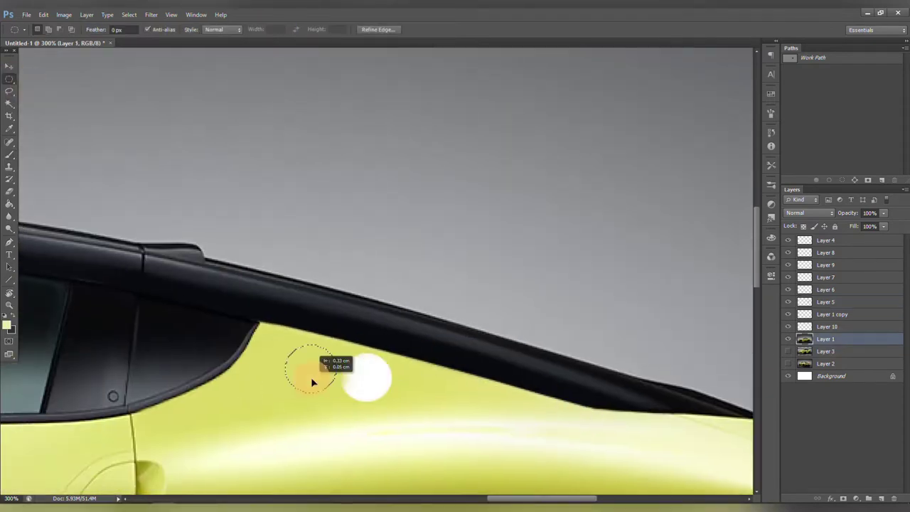
pyautogui.hotkey('ctrl', 'd')
# Step: Clone-stamp the Z badge to its new spot higher on the rear quarter
pyautogui.press('s')
pyautogui.click(382, 362)
pyautogui.click(457, 205)
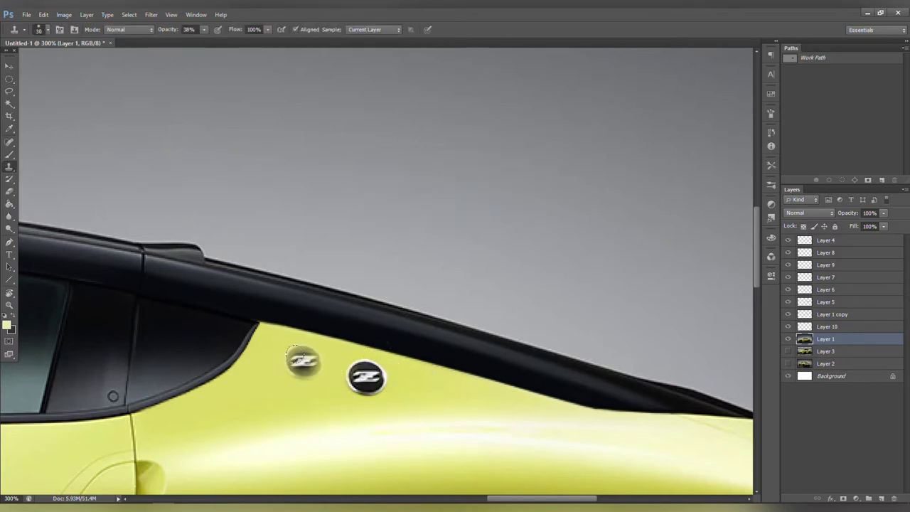
pyautogui.hotkey('alt', ']')
pyautogui.hotkey('alt', ']')
pyautogui.click(302, 360)
pyautogui.click(303, 360)
pyautogui.hotkey('alt', '[')
pyautogui.hotkey('alt', '[')
pyautogui.hotkey('alt', ']')
pyautogui.hotkey('alt', ']')
pyautogui.press('b')
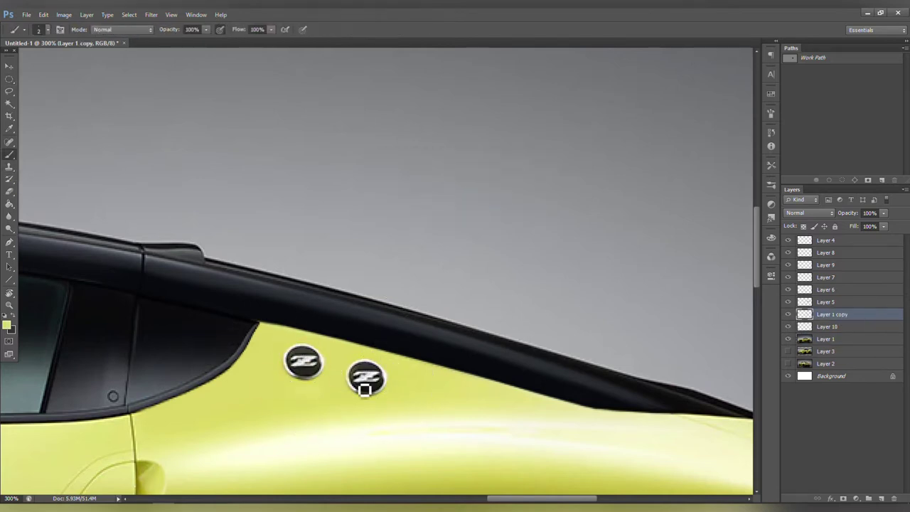
pyautogui.hotkey('ctrl', '0')
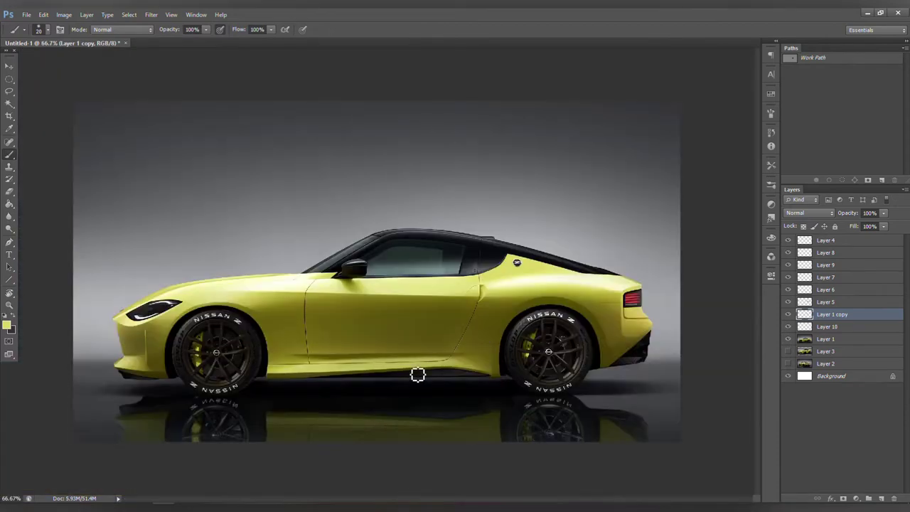
# Step: Paint a thin crease highlight down the front bumper below the headlight
pyautogui.scroll(3, 126, 315)
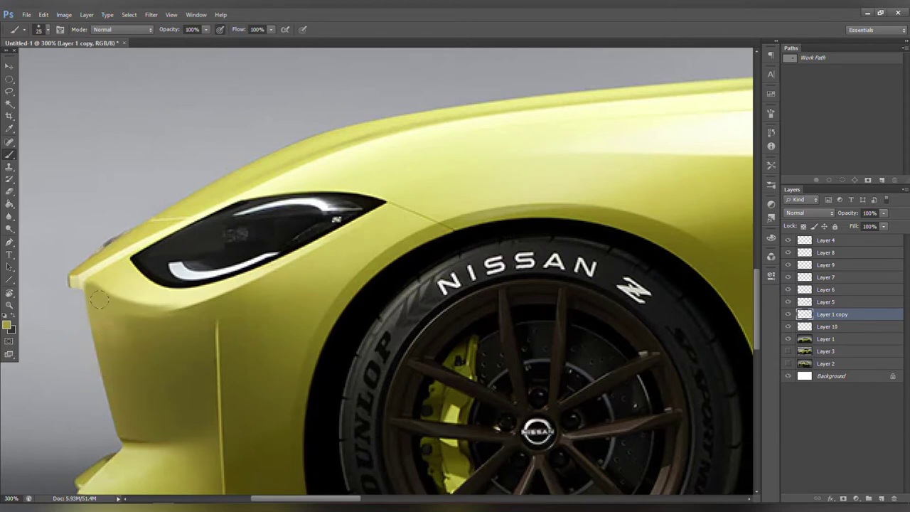
pyautogui.click(204, 315)
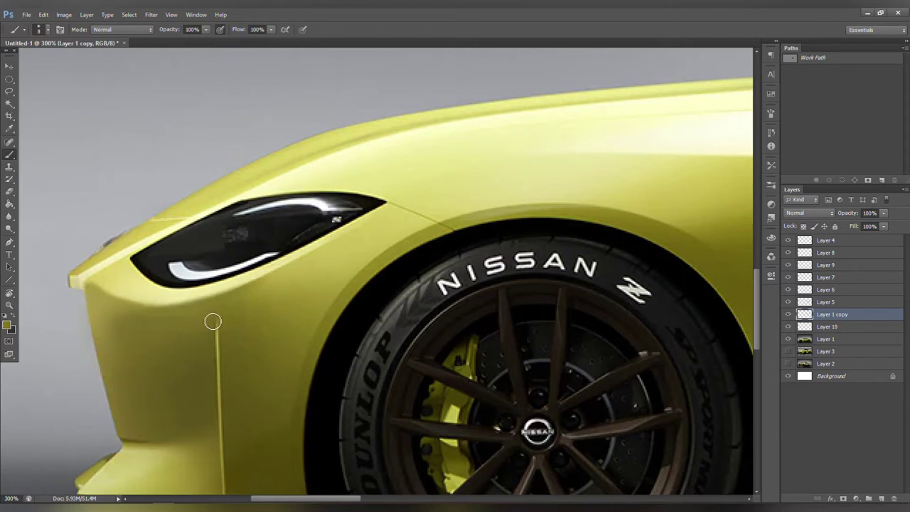
pyautogui.click(135, 361)
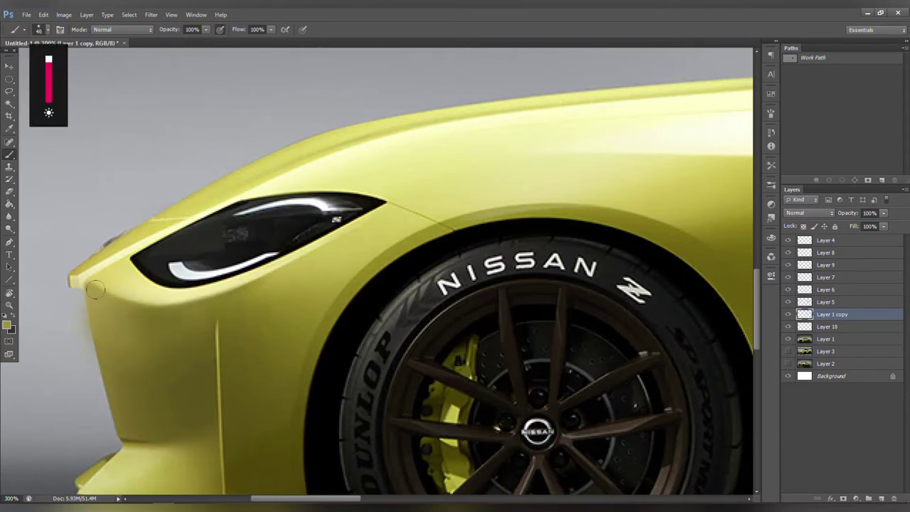
pyautogui.press('e')
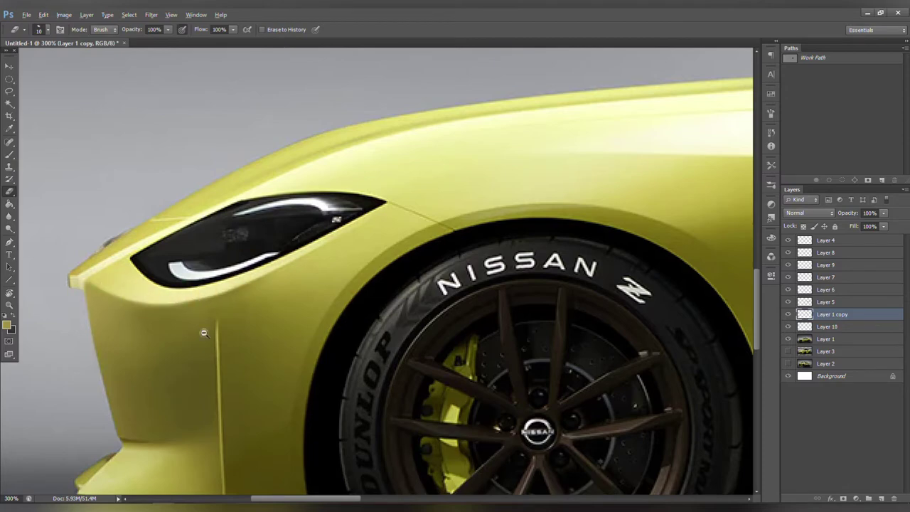
pyautogui.hotkey('ctrl', '0')
pyautogui.hotkey('ctrl', '+')
pyautogui.hotkey('ctrl', '-')
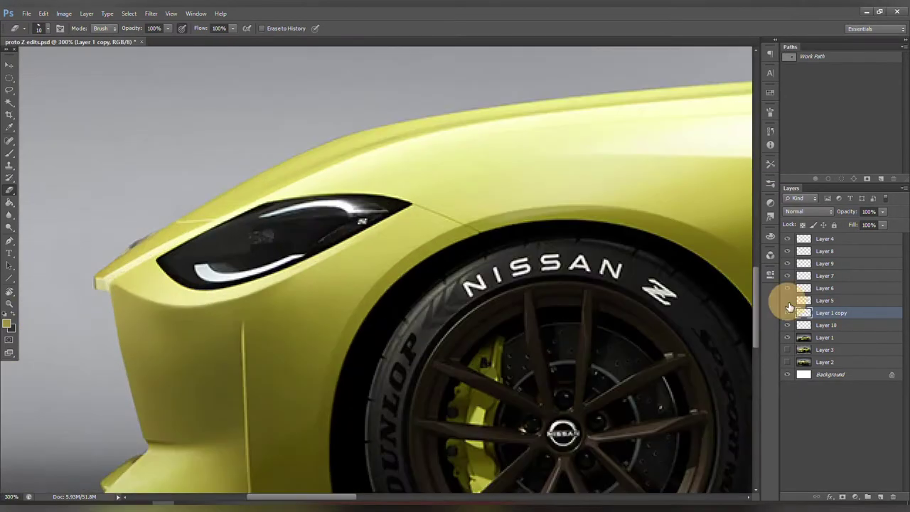
# Step: Save the work as proto Z edits.psd and rotate the view along the headlight edge
pyautogui.hotkey('ctrl', '+')
pyautogui.press('b')
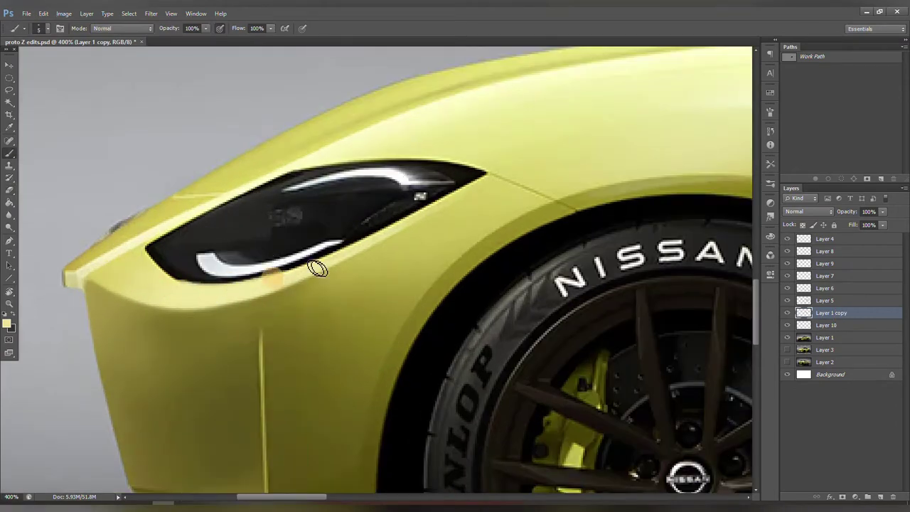
pyautogui.moveTo(207, 289); pyautogui.dragTo(270, 310)
pyautogui.hotkey('ctrl', '+')
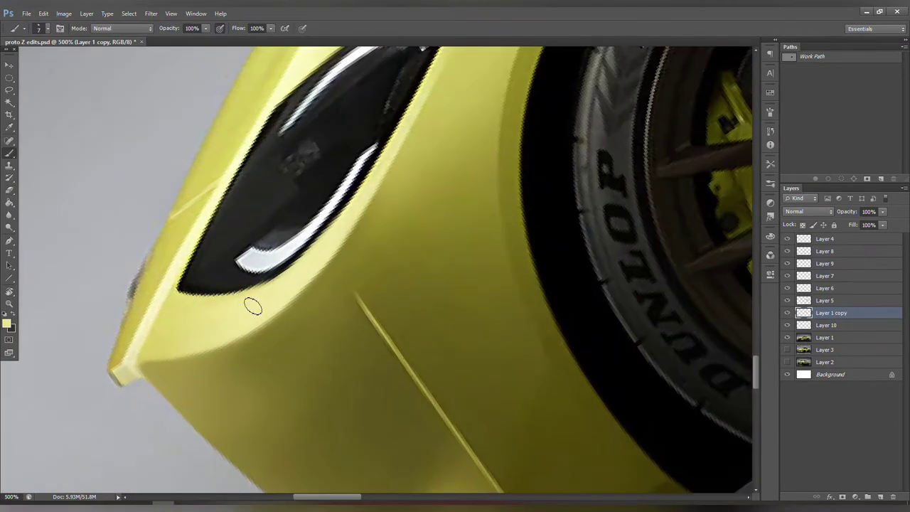
pyautogui.hotkey('ctrl', '-')
pyautogui.hotkey('ctrl', '-')
pyautogui.hotkey('ctrl', '-')
pyautogui.hotkey('ctrl', '-')
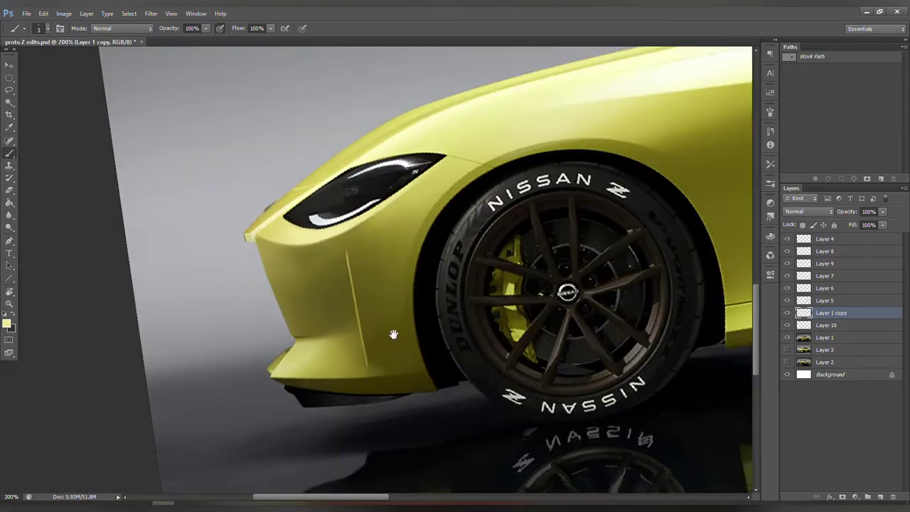
# Step: Rotate the canvas view to follow the window edge and repaint its curved edge smoother
pyautogui.scroll(5, 683, 314)
pyautogui.scroll(-3, 684, 314)
pyautogui.scroll(6, 469, 316)
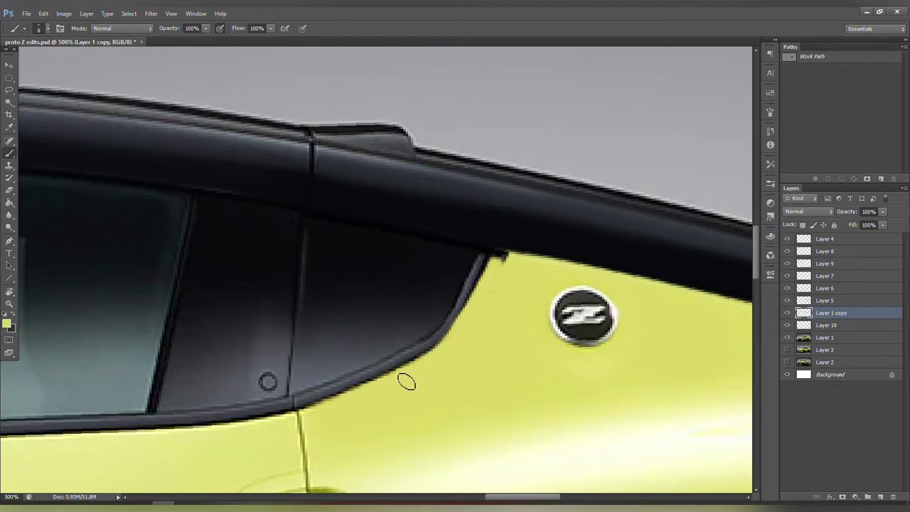
pyautogui.moveTo(497, 262); pyautogui.dragTo(441, 222)
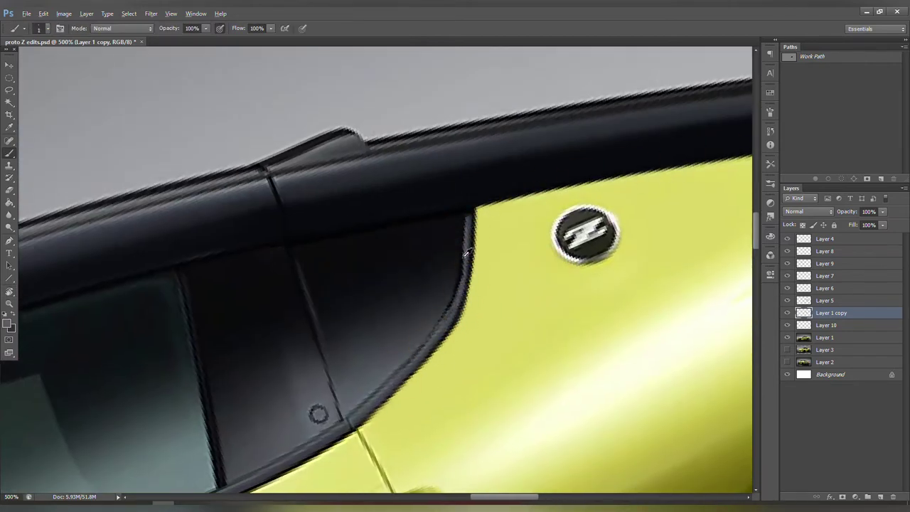
pyautogui.scroll(-4, 465, 252)
pyautogui.moveTo(392, 382); pyautogui.dragTo(351, 359)
pyautogui.scroll(3, 351, 360)
pyautogui.scroll(1, 386, 355)
pyautogui.moveTo(441, 323); pyautogui.dragTo(358, 364)
# Step: Straighten the view again and select the thin crease line on the door
pyautogui.scroll(1, 363, 358)
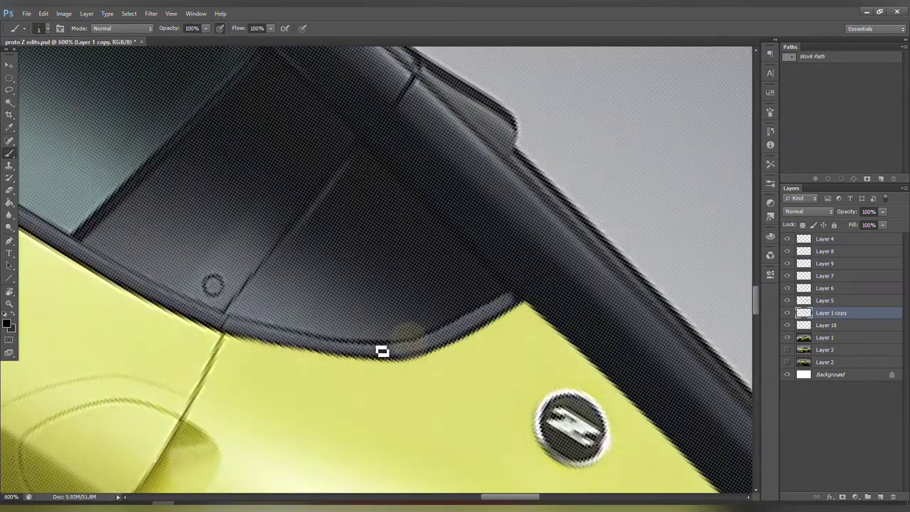
pyautogui.scroll(-3, 481, 318)
pyautogui.moveTo(481, 317); pyautogui.dragTo(548, 203)
pyautogui.scroll(1, 503, 176)
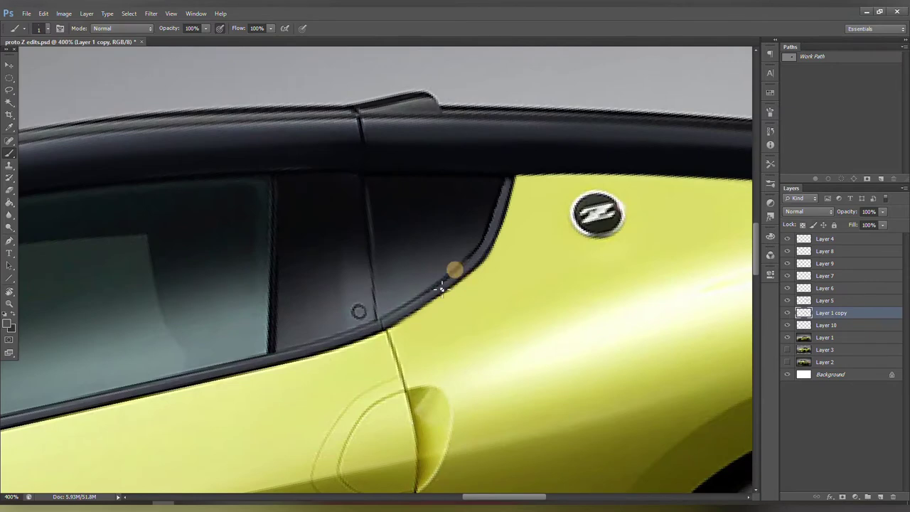
pyautogui.scroll(-5, 460, 289)
pyautogui.scroll(2, 524, 304)
pyautogui.keyDown('ctrl'); pyautogui.click(508, 333); pyautogui.keyUp('ctrl')
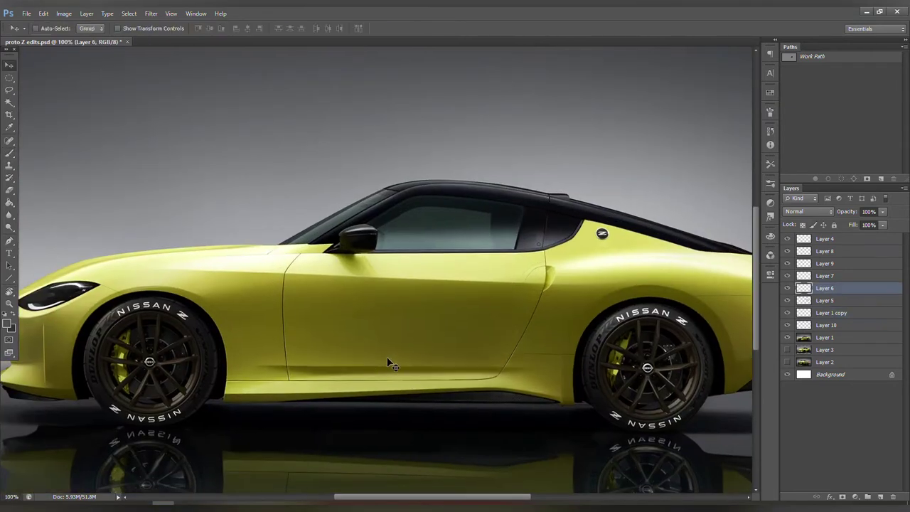
# Step: Transform the crease line with Ctrl+T and commit it
pyautogui.hotkey('ctrl', 't')
pyautogui.press('Return')
pyautogui.scroll(-3, 522, 334)
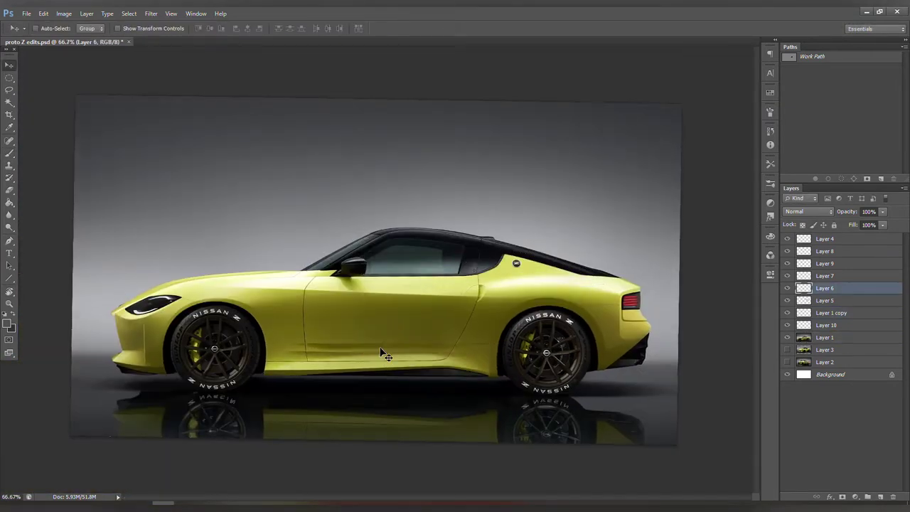
pyautogui.scroll(3, 379, 361)
# Step: Erase and brush-touch the door's lower edge until it looks smooth
pyautogui.press('e')
pyautogui.click(297, 346)
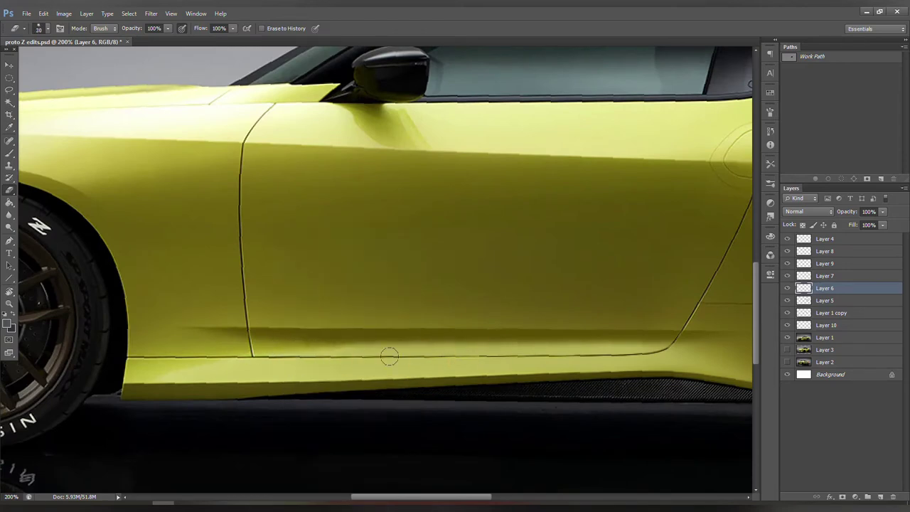
pyautogui.press('b')
pyautogui.click(343, 336)
pyautogui.keyDown('shift'); pyautogui.click(679, 336); pyautogui.keyUp('shift')
pyautogui.scroll(-3, 518, 346)
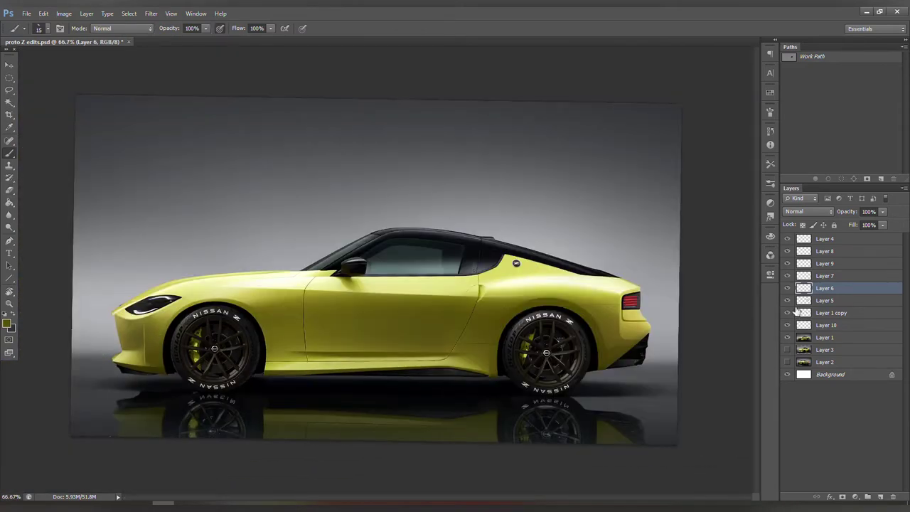
# Step: Merge Layers 5, Layer 1 copy and 10 into Layer 1, then compare by toggling Layer 6
pyautogui.click(824, 300)
pyautogui.keyDown('shift'); pyautogui.click(824, 325); pyautogui.keyUp('shift')
pyautogui.press('Delete')
pyautogui.click(786, 288)
pyautogui.click(787, 288)
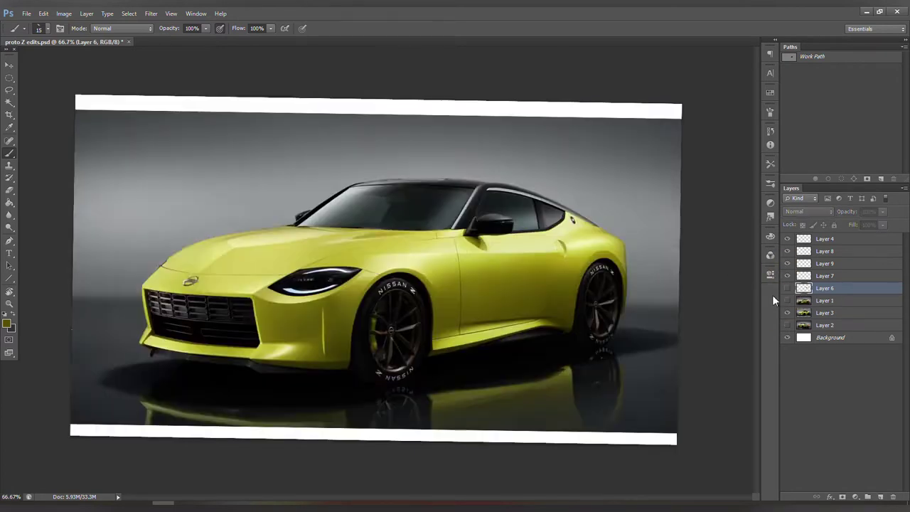
pyautogui.hotkey('ctrl', '+')
# Step: Reorder Layer 7 in the stack and outline a band along the lower door sill with the Pen
pyautogui.moveTo(824, 288); pyautogui.dragTo(837, 297)
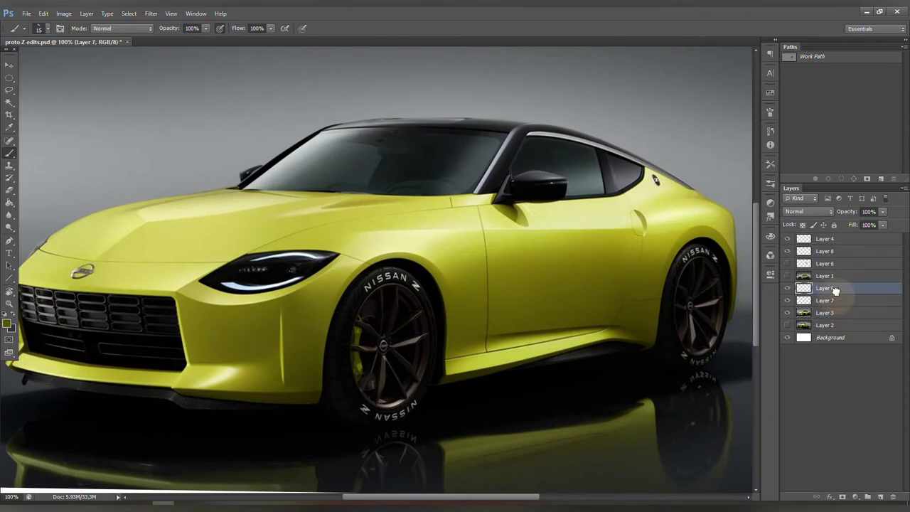
pyautogui.moveTo(837, 297); pyautogui.dragTo(837, 300)
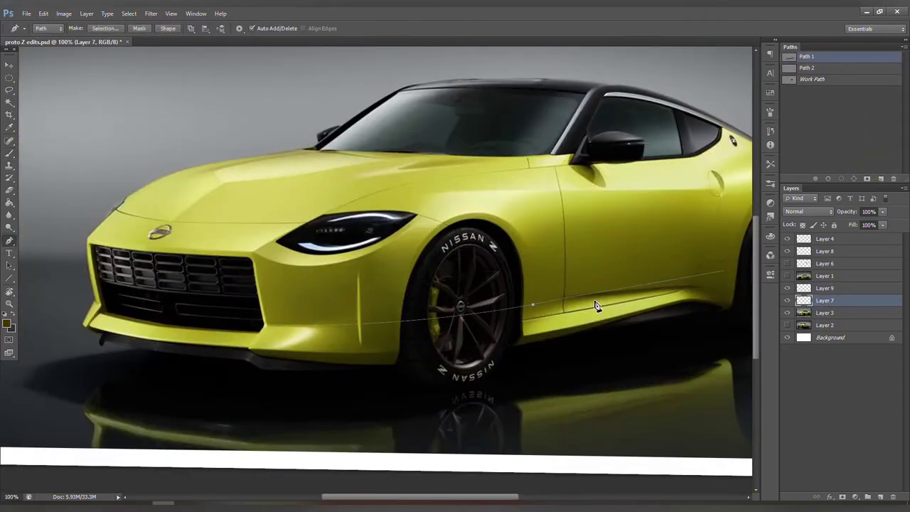
pyautogui.click(730, 319)
pyautogui.click(521, 307)
pyautogui.click(514, 354)
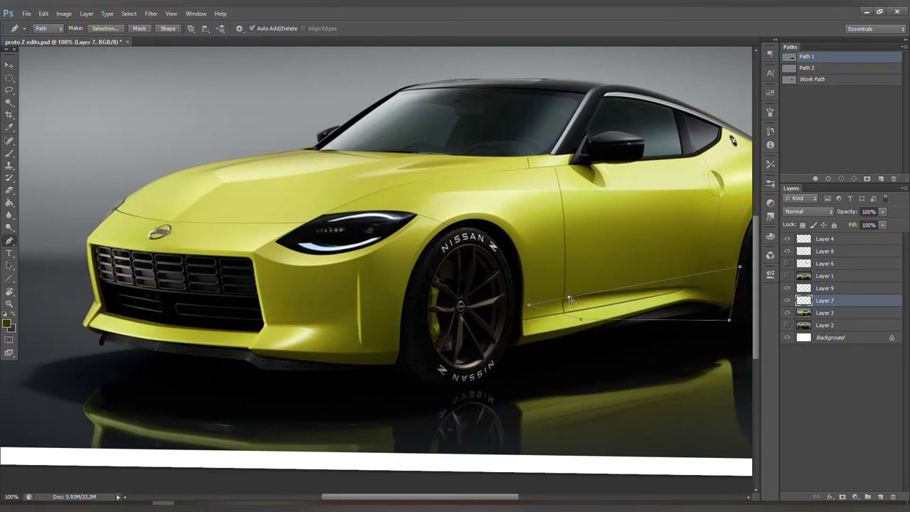
pyautogui.click(741, 270)
# Step: Load the sill outline as a selection ready for brushing
pyautogui.hotkey('ctrl', '+')
pyautogui.press('b')
pyautogui.hotkey('ctrl', 'Return')
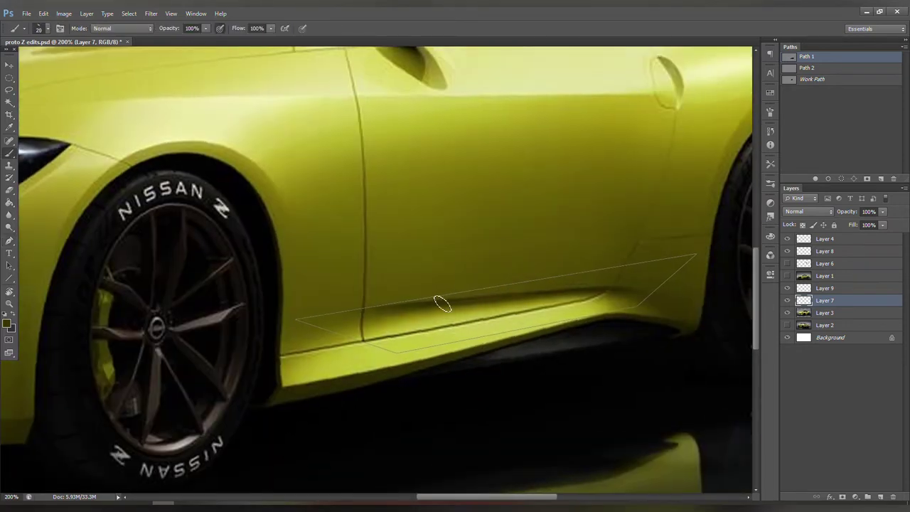
# Step: Paint a highlight along the sill on Layer 9, undoing a lighter extra stroke
pyautogui.click(846, 294)
pyautogui.moveTo(589, 294); pyautogui.dragTo(713, 321)
pyautogui.moveTo(569, 291); pyautogui.dragTo(540, 288)
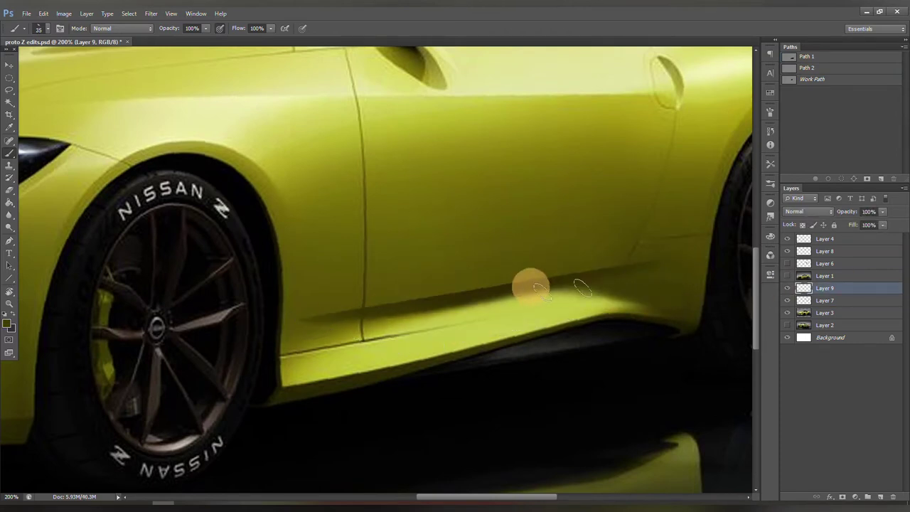
pyautogui.press('[')
pyautogui.click(786, 288)
pyautogui.click(786, 288)
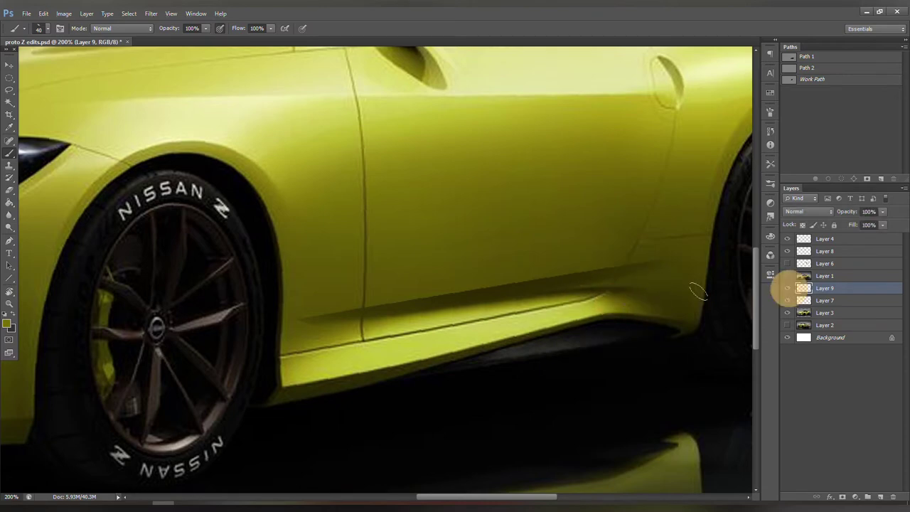
pyautogui.press('[')
pyautogui.moveTo(645, 284); pyautogui.dragTo(489, 301)
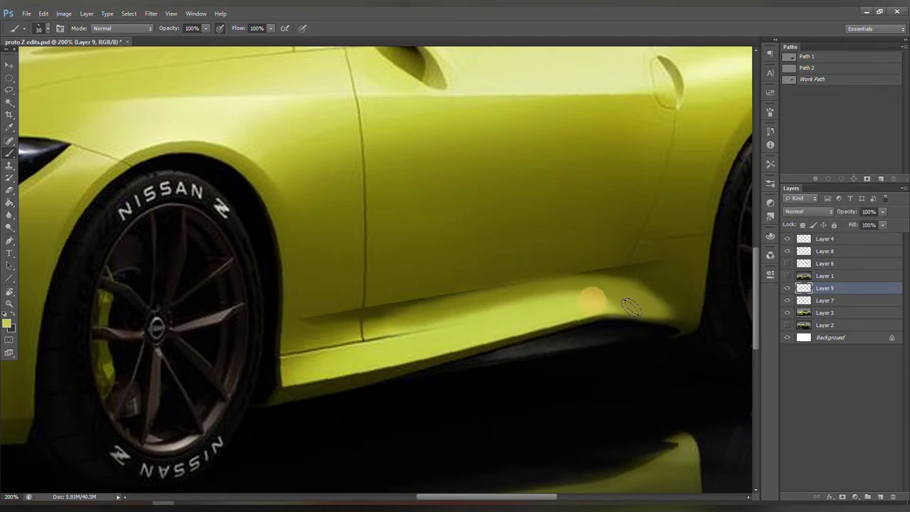
pyautogui.hotkey('ctrl', 'z')
pyautogui.click(582, 254)
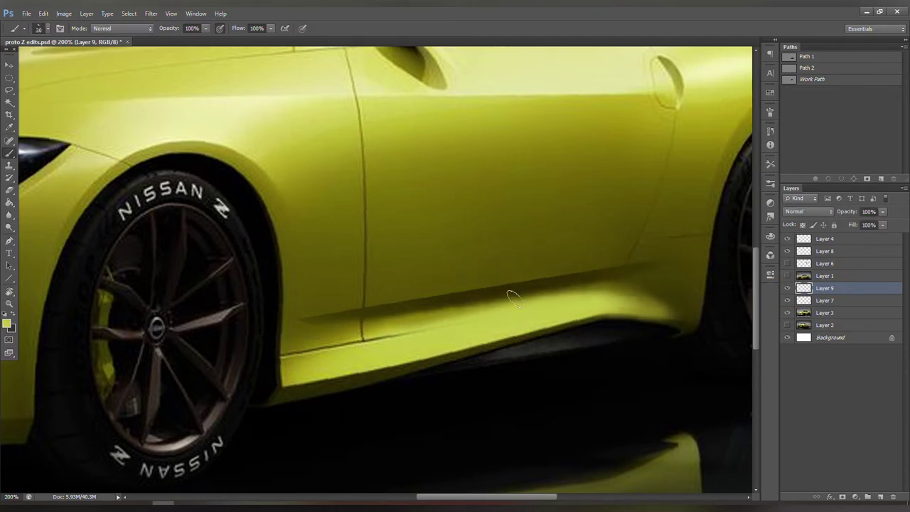
# Step: Add a new painting layer, pick a dark olive from the body, and move Layer 7 above Layer 10
pyautogui.press(']')
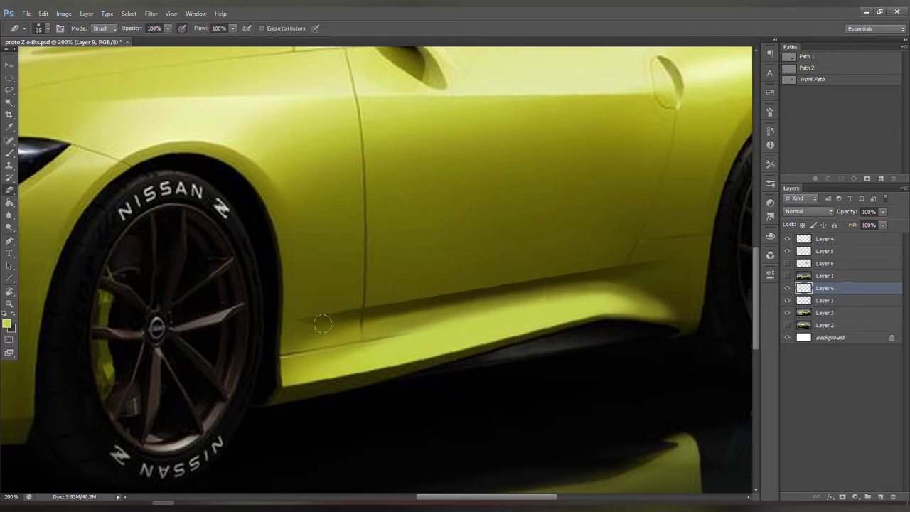
pyautogui.press(']')
pyautogui.press(']')
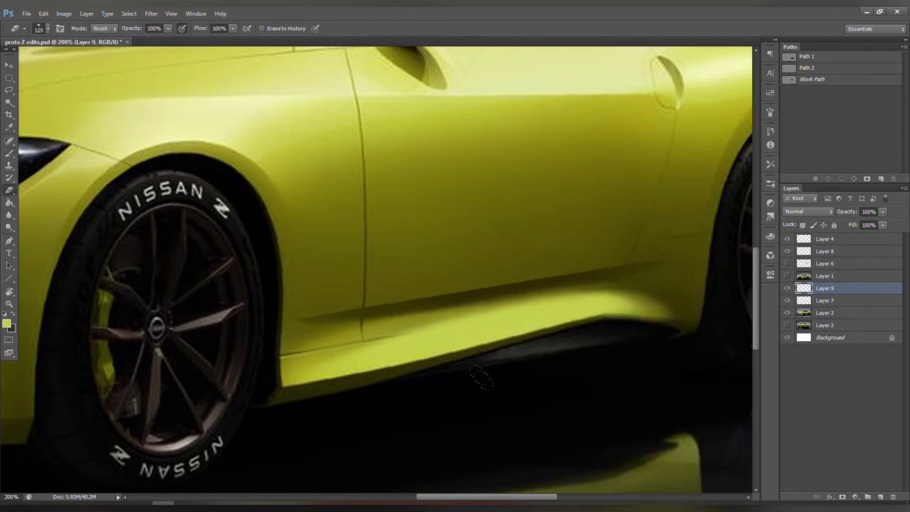
pyautogui.hotkey('alt', '[')
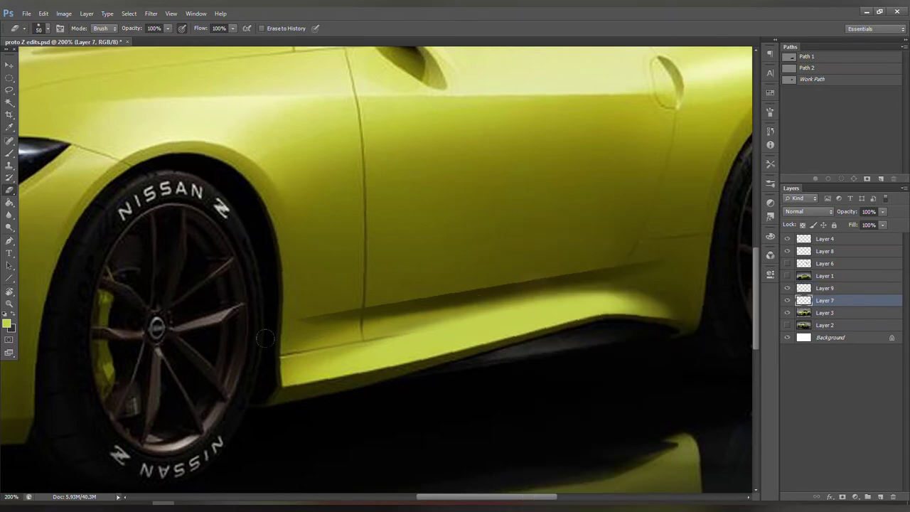
pyautogui.moveTo(672, 273); pyautogui.dragTo(550, 288)
pyautogui.press('b')
pyautogui.hotkey('ctrl', 'shift', 'alt', 'n')
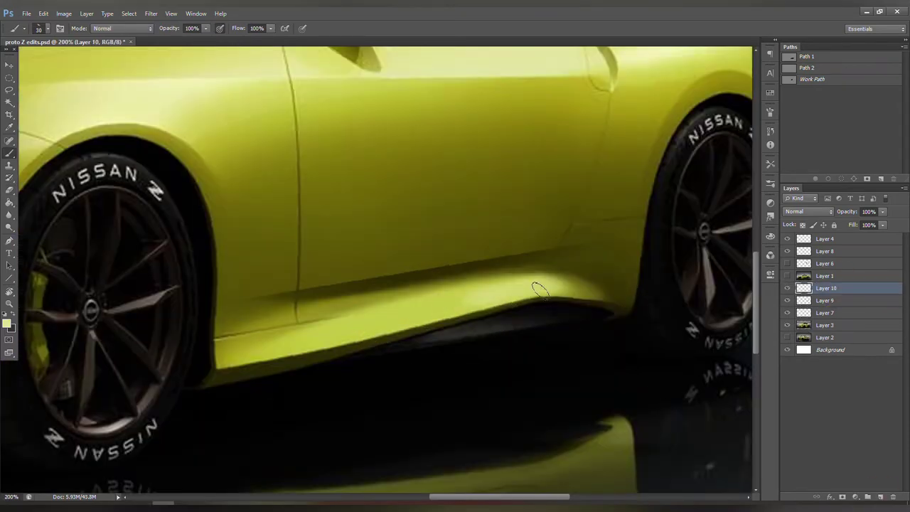
pyautogui.keyDown('alt'); pyautogui.click(472, 275); pyautogui.keyUp('alt')
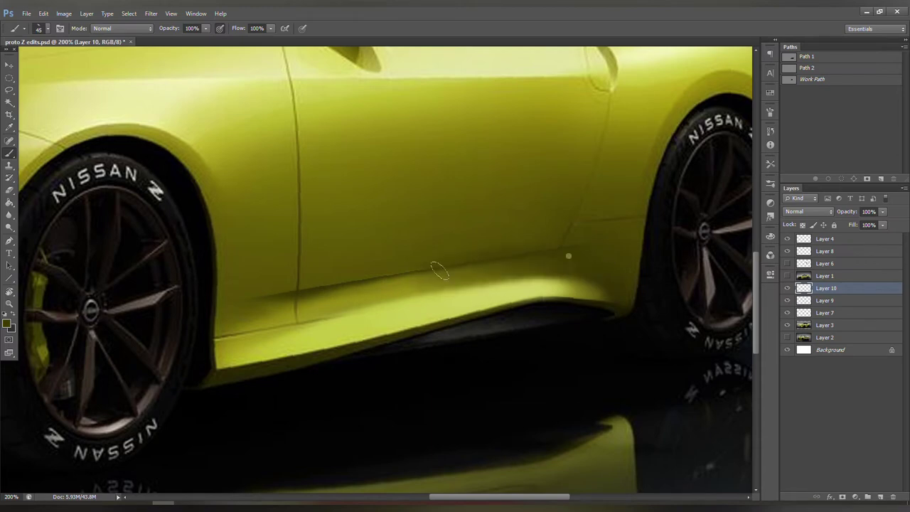
pyautogui.moveTo(824, 312); pyautogui.dragTo(828, 285)
# Step: Sample the sill shade and paint it along the door, toggling layers to check the result
pyautogui.press(']')
pyautogui.press(']')
pyautogui.press(']')
pyautogui.keyDown('alt'); pyautogui.click(461, 264); pyautogui.keyUp('alt')
pyautogui.keyDown('alt'); pyautogui.click(454, 263); pyautogui.keyUp('alt')
pyautogui.press('[')
pyautogui.keyDown('alt'); pyautogui.click(555, 283); pyautogui.keyUp('alt')
pyautogui.click(787, 276)
pyautogui.click(787, 276)
pyautogui.click(786, 287)
pyautogui.click(787, 287)
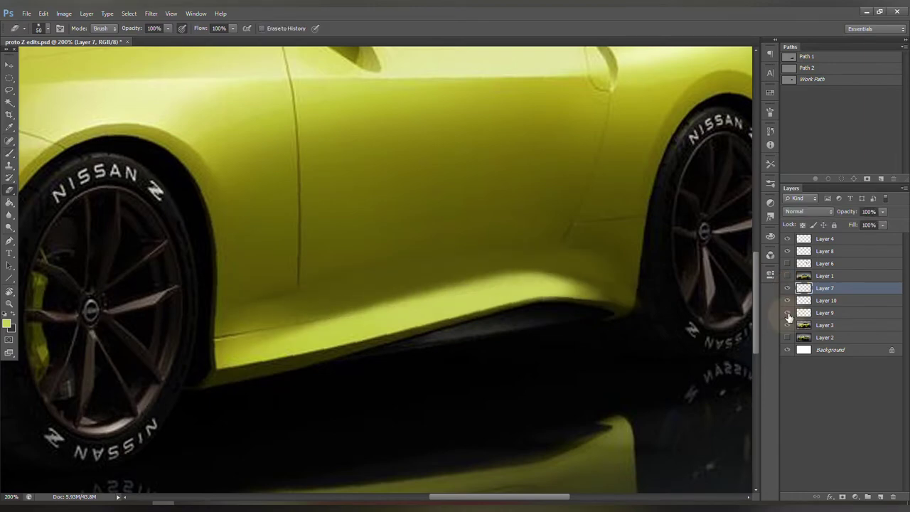
# Step: Paint the crease shading inside the sill selection on a new layer, then deselect
pyautogui.press('[')
pyautogui.press('[')
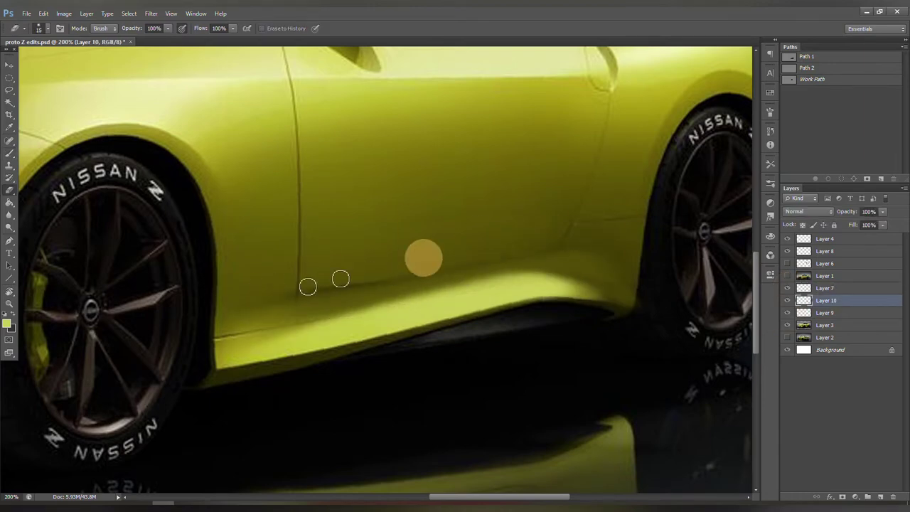
pyautogui.keyDown('ctrl'); pyautogui.click(788, 56); pyautogui.keyUp('ctrl')
pyautogui.hotkey('ctrl', 'shift', 'alt', 'n')
pyautogui.press('b')
pyautogui.click(786, 275)
pyautogui.click(787, 276)
pyautogui.press(']')
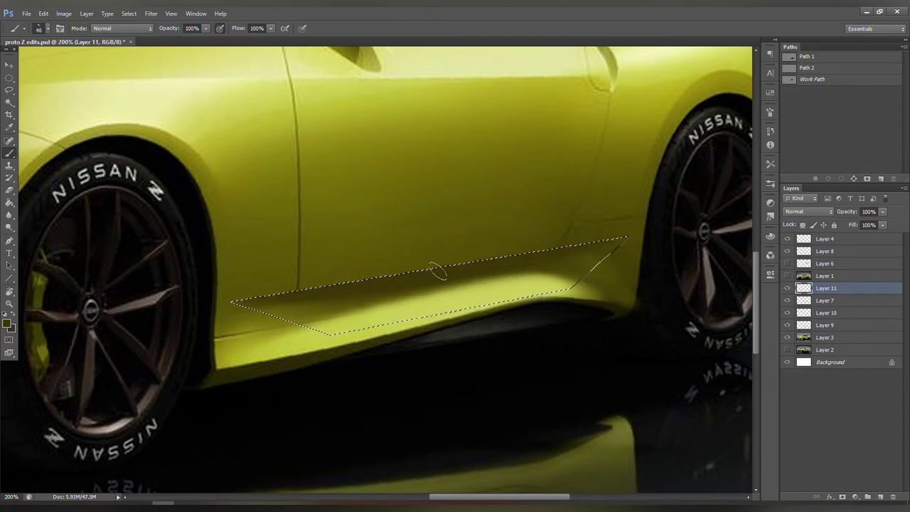
pyautogui.hotkey('ctrl', 'd')
pyautogui.press('e')
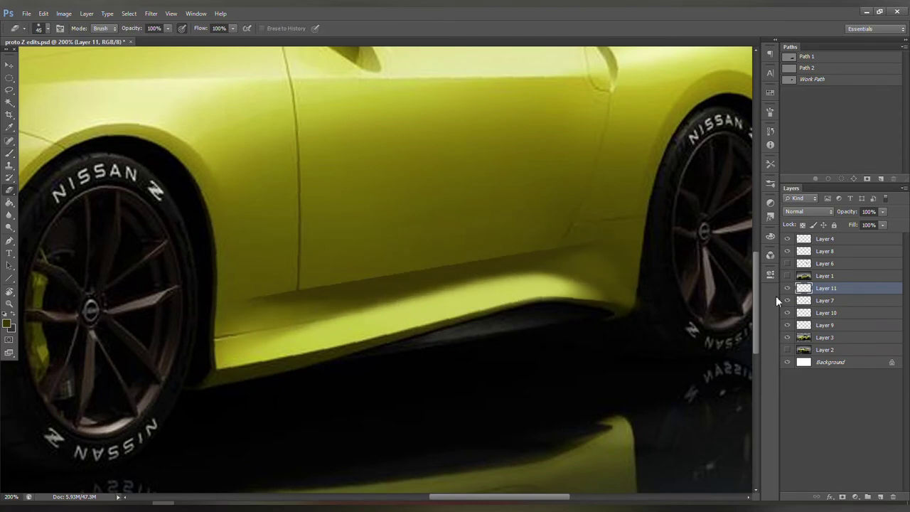
# Step: Merge Layers 7, 10 and 9 into one layer
pyautogui.click(824, 300)
pyautogui.keyDown('shift'); pyautogui.click(825, 325); pyautogui.keyUp('shift')
pyautogui.hotkey('ctrl', 'e')
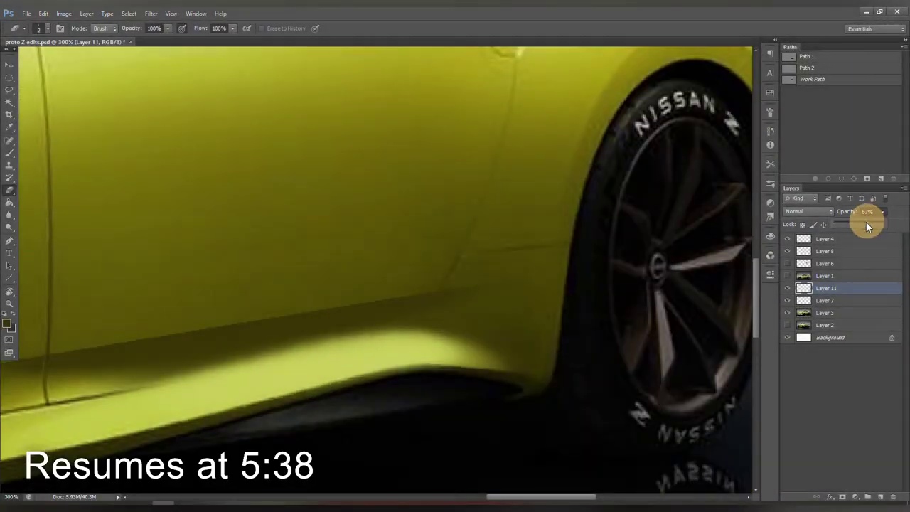
# Step: Set Layer 7's opacity to 100% and sample light yellows from the body and sill
pyautogui.keyDown('ctrl'); pyautogui.click(372, 348); pyautogui.keyUp('ctrl')
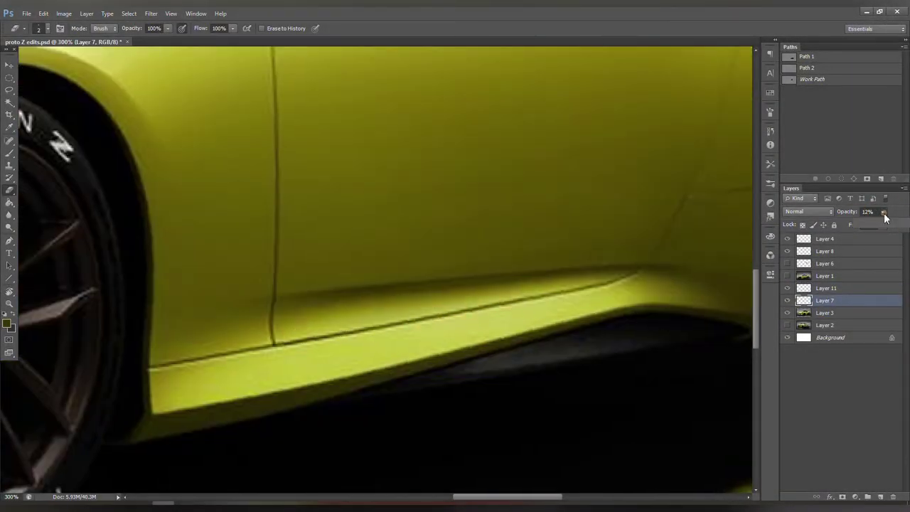
pyautogui.moveTo(885, 218); pyautogui.dragTo(897, 226)
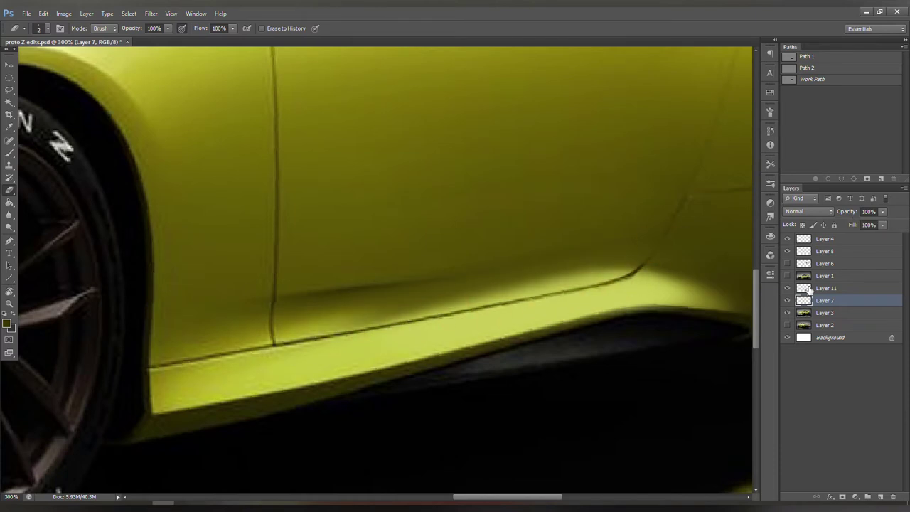
pyautogui.press('b')
pyautogui.keyDown('alt'); pyautogui.click(633, 286); pyautogui.keyUp('alt')
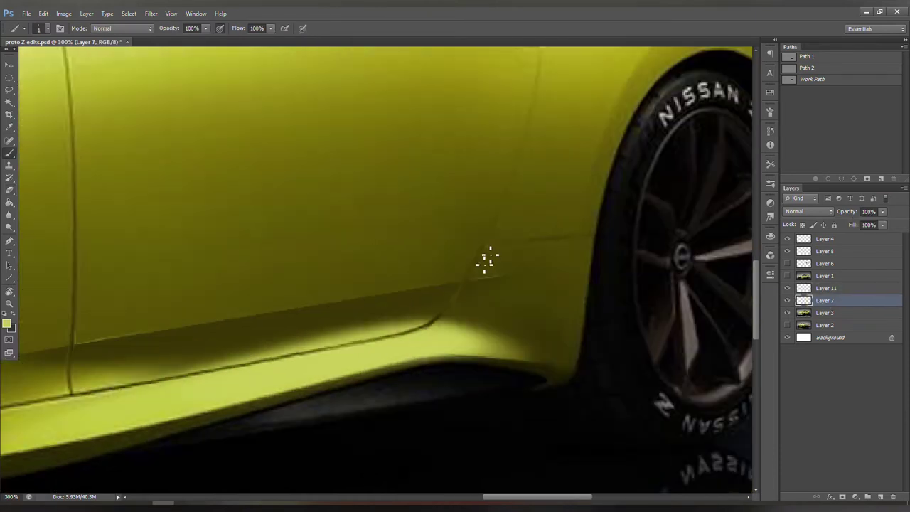
pyautogui.moveTo(469, 280); pyautogui.dragTo(341, 285)
pyautogui.moveTo(479, 217); pyautogui.dragTo(194, 361)
pyautogui.keyDown('alt'); pyautogui.click(194, 361); pyautogui.keyUp('alt')
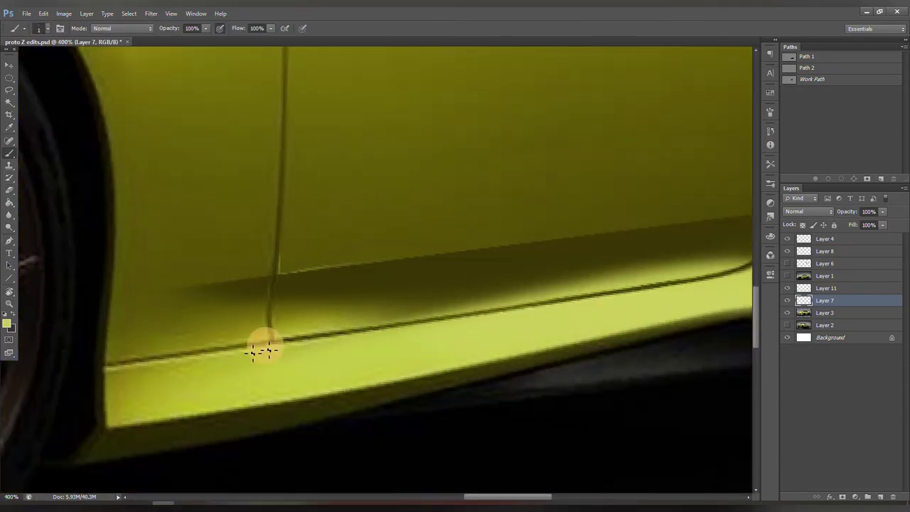
pyautogui.hotkey('ctrl', '-')
# Step: Add a highlight layer and erase excess shadow along the rocker on Layer 11
pyautogui.hotkey('ctrl', 'shift', 'alt', 'n')
pyautogui.press('e')
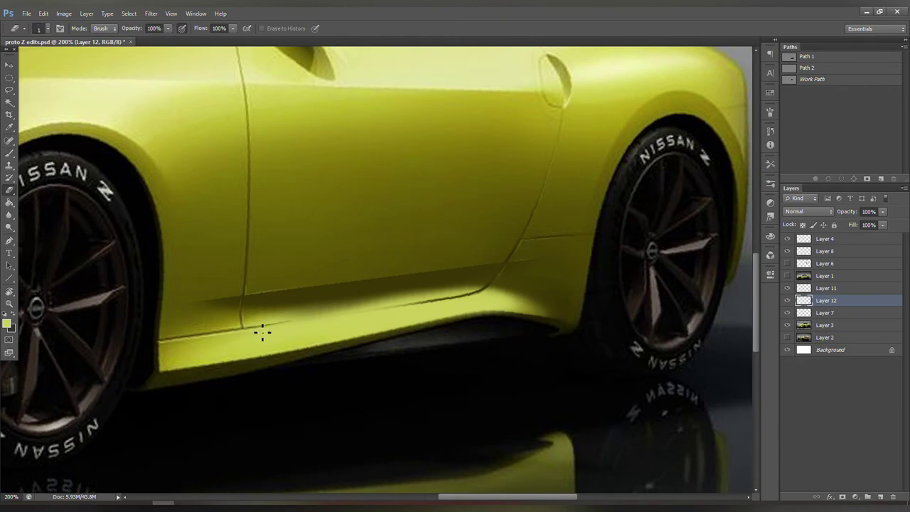
pyautogui.press('b')
pyautogui.keyDown('alt'); pyautogui.click(361, 299); pyautogui.keyUp('alt')
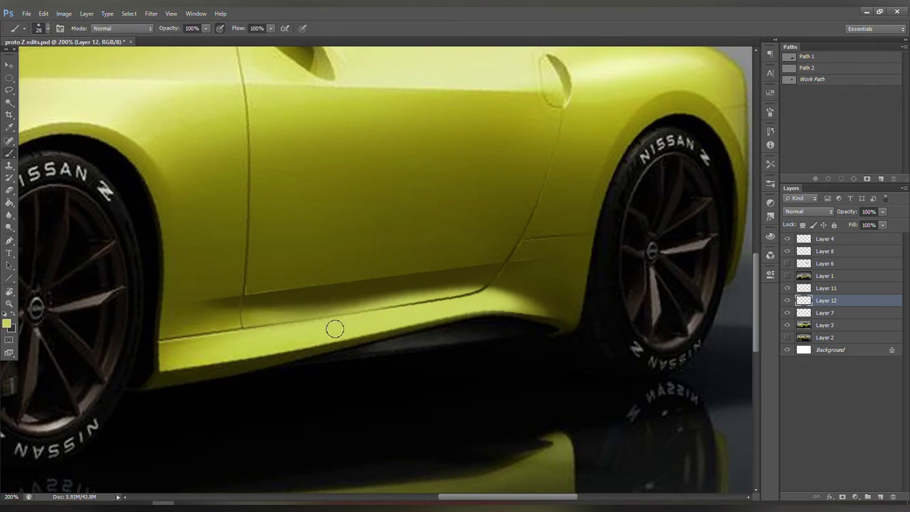
pyautogui.hotkey('ctrl', '+')
pyautogui.press('e')
pyautogui.click(792, 288)
pyautogui.moveTo(498, 280); pyautogui.dragTo(184, 308)
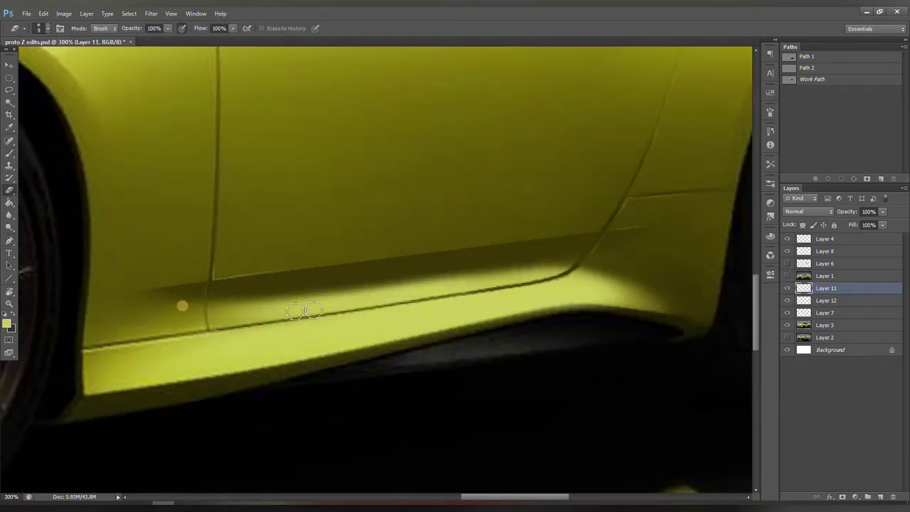
# Step: Touch up the rear of the door with a smaller brush, then duplicate Layer 3
pyautogui.moveTo(378, 306)
pyautogui.mouseDown()
pyautogui.moveTo(581, 372)
pyautogui.moveTo(476, 319)
pyautogui.mouseUp()
pyautogui.press('b')
pyautogui.keyDown('alt'); pyautogui.click(703, 348); pyautogui.keyUp('alt')
pyautogui.click(376, 341)
pyautogui.hotkey('ctrl', 'z')
pyautogui.press('[')
pyautogui.press('[')
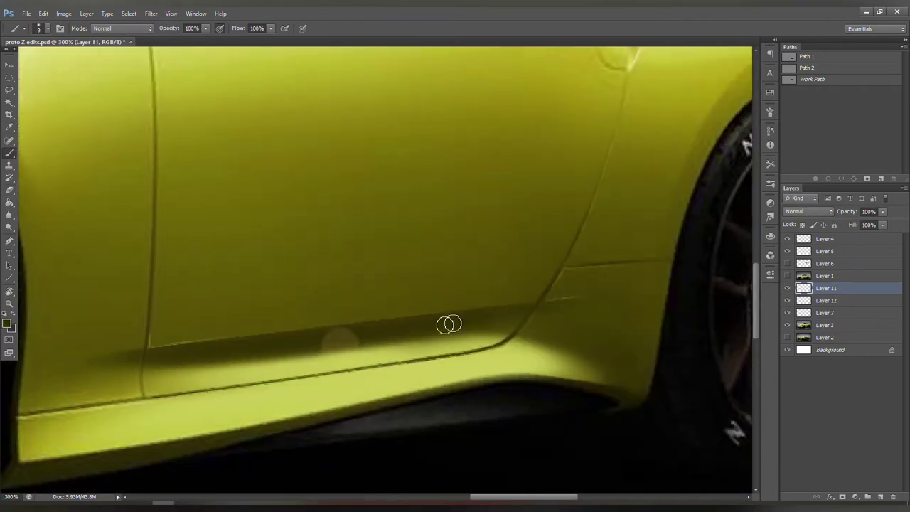
pyautogui.press('e')
pyautogui.moveTo(535, 289); pyautogui.dragTo(424, 317)
pyautogui.hotkey('ctrl', 'j')
# Step: Close the path around the rear window, load it as a selection, and warp its rear edge
pyautogui.press('p')
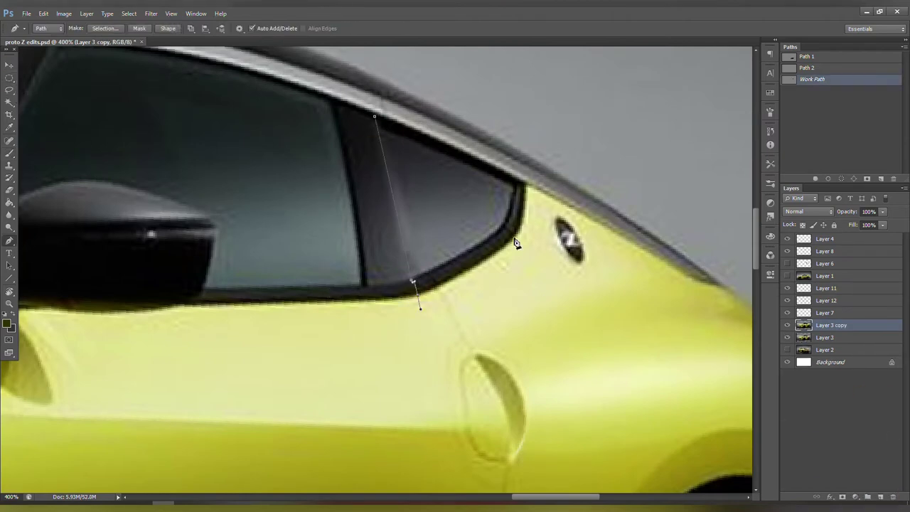
pyautogui.click(521, 183)
pyautogui.hotkey('ctrl', 'Return')
pyautogui.hotkey('ctrl', 't')
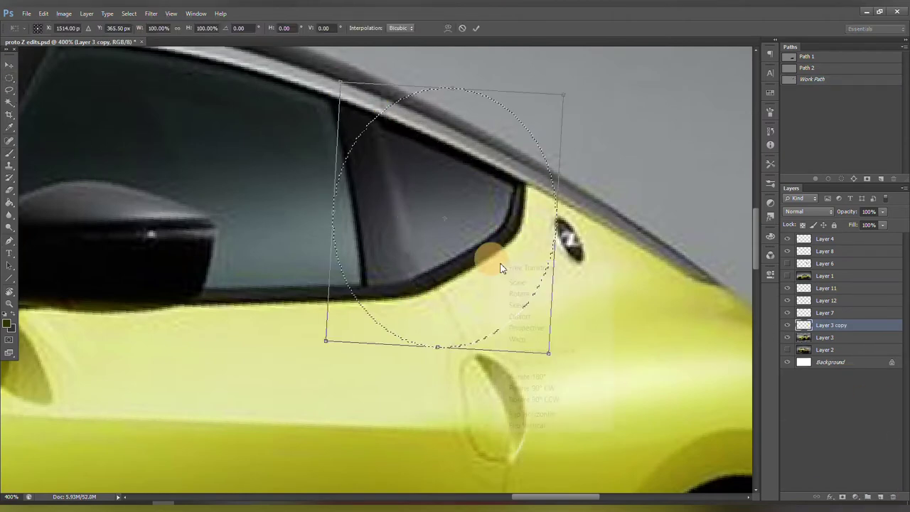
pyautogui.moveTo(500, 187); pyautogui.dragTo(481, 177)
pyautogui.press('Return')
# Step: Paint sampled body yellow over the old window edge and set the brush to size 50
pyautogui.press('b')
pyautogui.keyDown('alt'); pyautogui.click(416, 315); pyautogui.keyUp('alt')
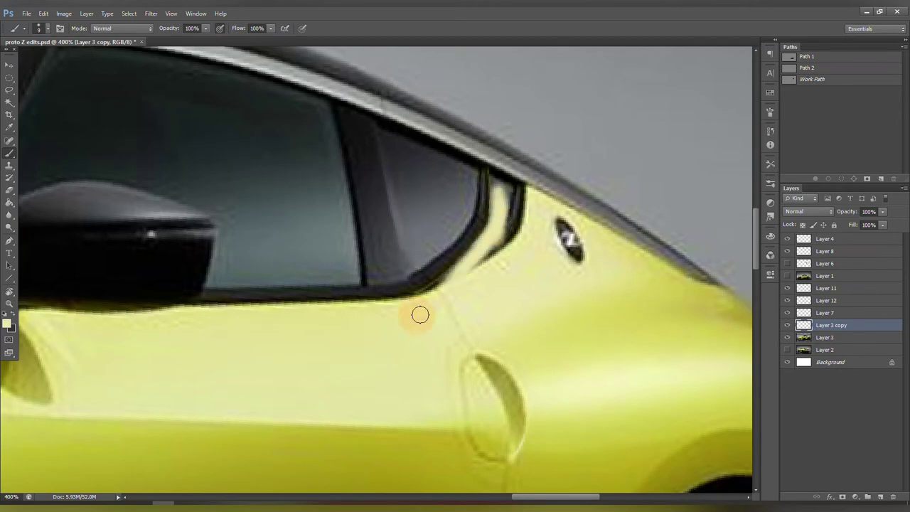
pyautogui.moveTo(508, 238); pyautogui.dragTo(497, 178)
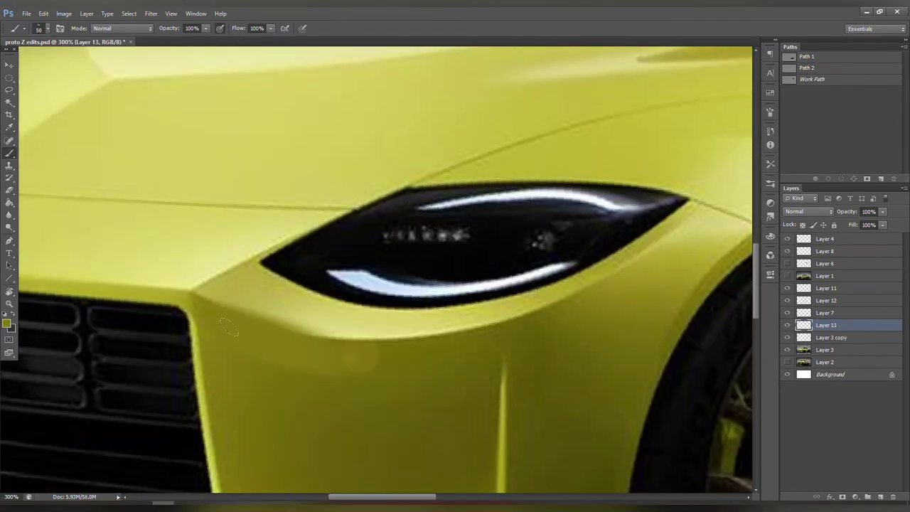
pyautogui.click(382, 367)
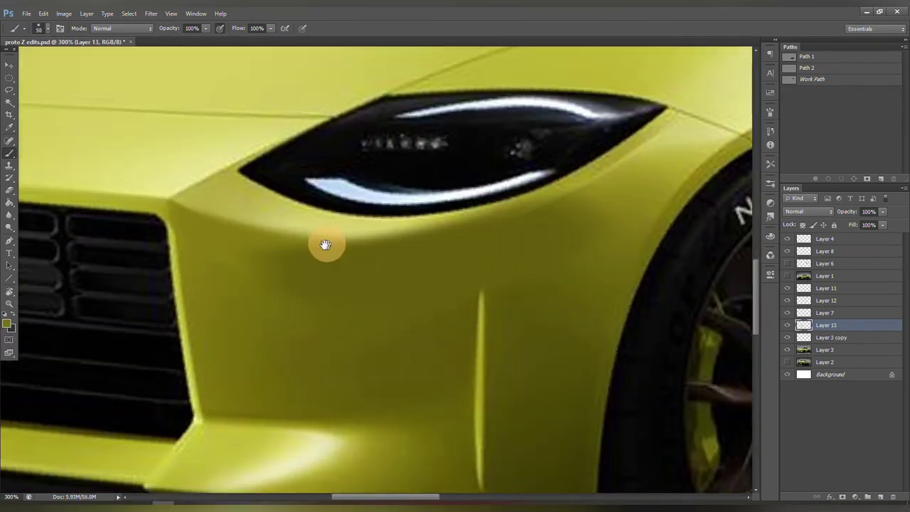
pyautogui.hotkey('ctrl', 'z')
pyautogui.press('e')
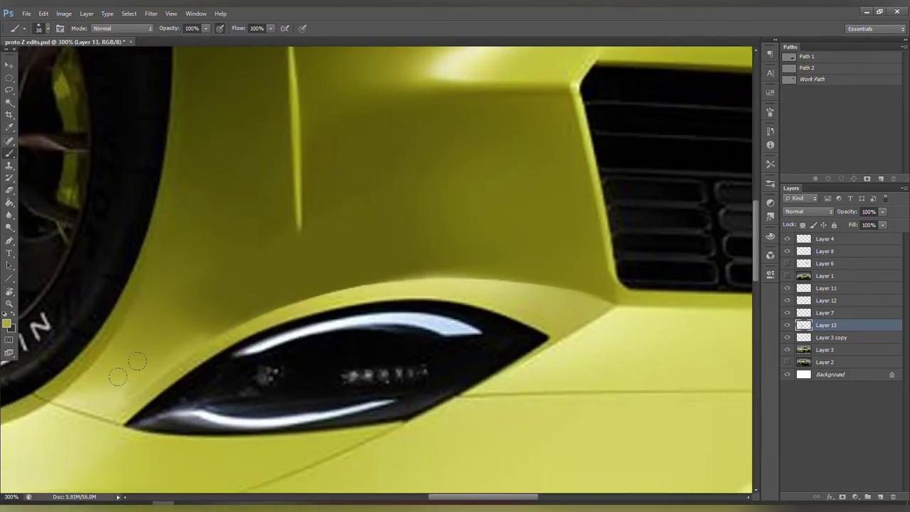
pyautogui.press('b')
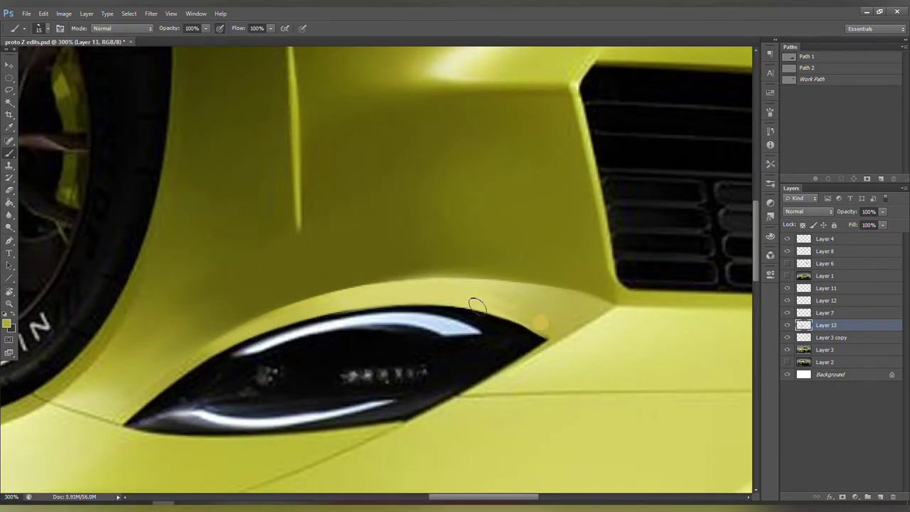
pyautogui.press(']')
pyautogui.press(']')
pyautogui.press(']')
pyautogui.press(']')
pyautogui.press(']')
pyautogui.press(']')
pyautogui.press(']')
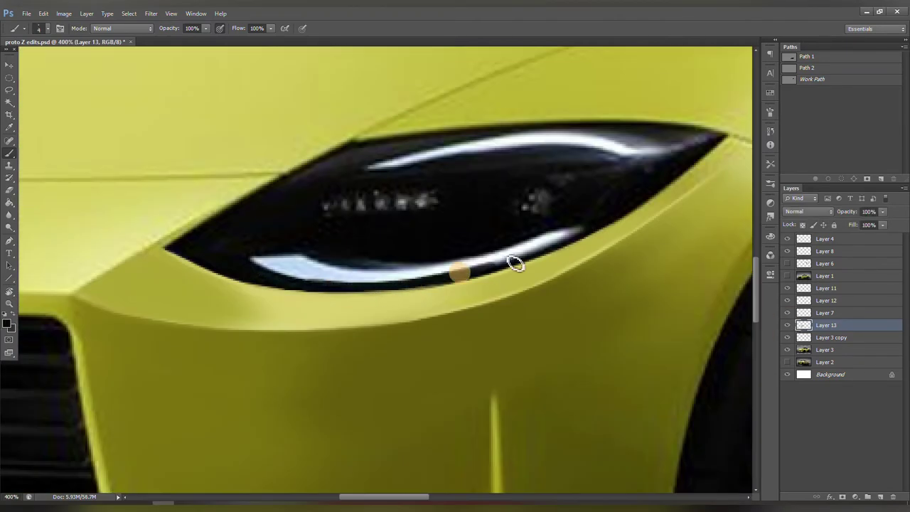
# Step: Brighten the headlight's lower highlight and paint the light roof-edge strip dark
pyautogui.moveTo(515, 263)
pyautogui.mouseDown()
pyautogui.moveTo(491, 276)
pyautogui.moveTo(325, 252)
pyautogui.mouseUp()
pyautogui.moveTo(361, 288); pyautogui.dragTo(599, 217)
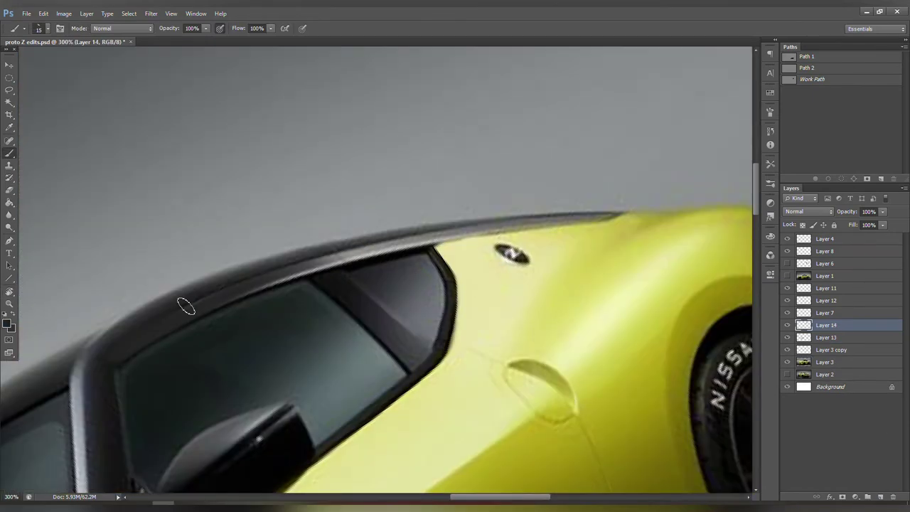
pyautogui.moveTo(186, 306); pyautogui.dragTo(272, 288)
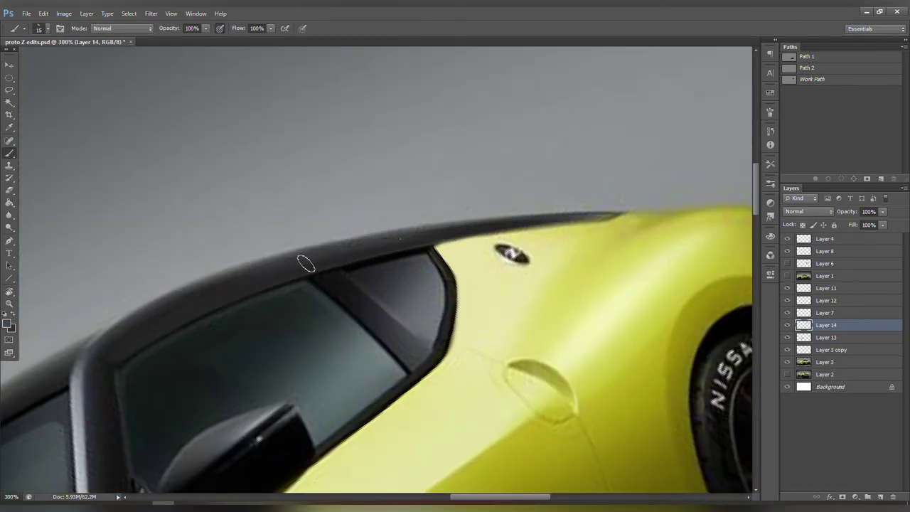
pyautogui.moveTo(116, 371); pyautogui.dragTo(235, 294)
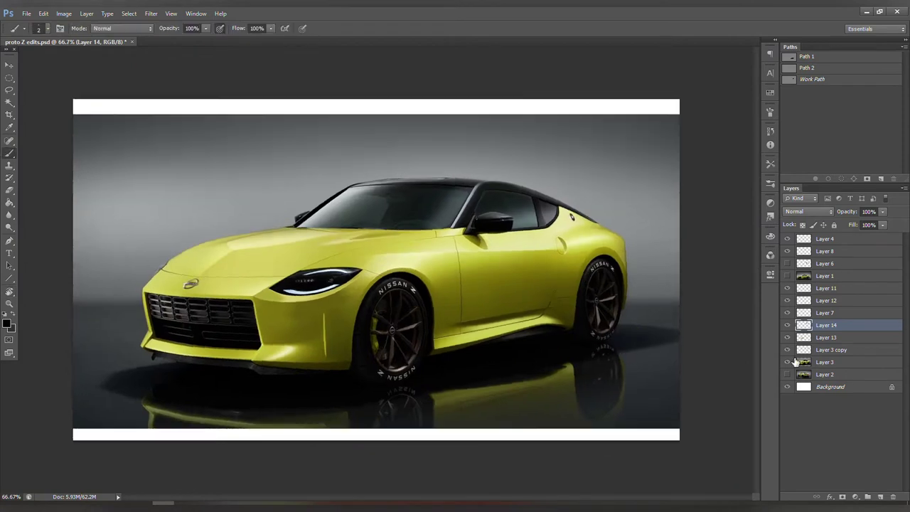
# Step: On Layer 11, clone the Z badge up and left of the original
pyautogui.keyDown('shift'); pyautogui.click(836, 350); pyautogui.keyUp('shift')
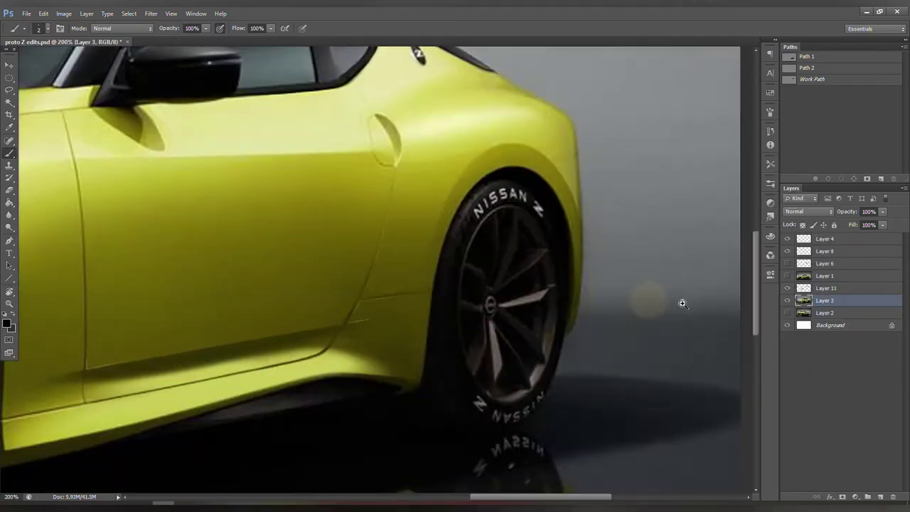
pyautogui.hotkey('alt', ']')
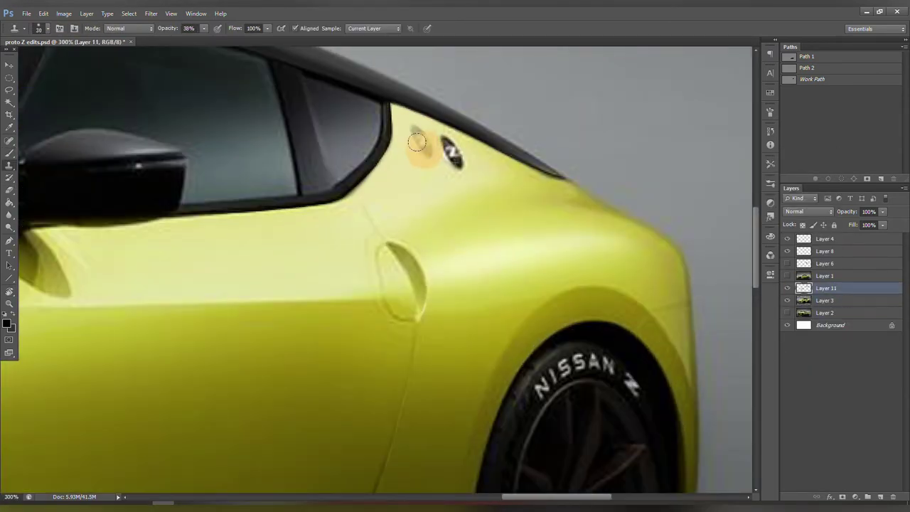
pyautogui.moveTo(418, 145); pyautogui.dragTo(425, 129)
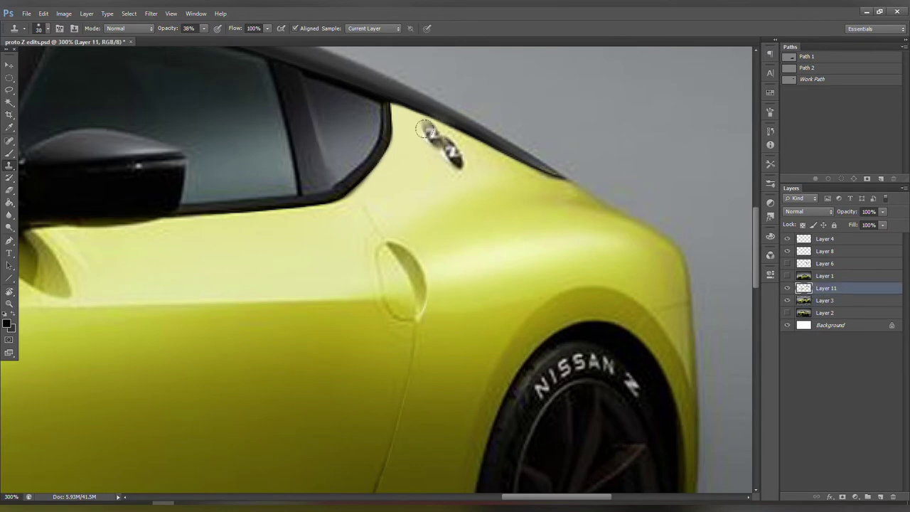
pyautogui.press('b')
pyautogui.keyDown('alt'); pyautogui.click(448, 173); pyautogui.keyUp('alt')
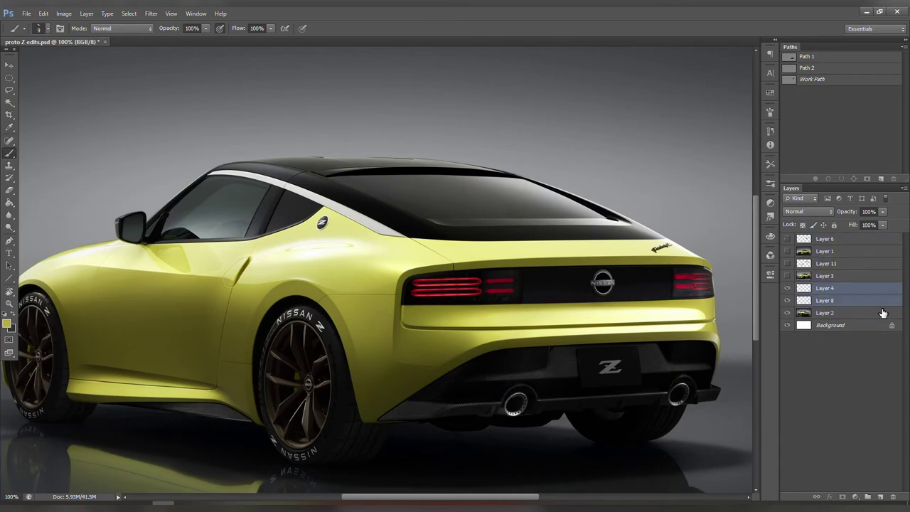
# Step: Zoom in on the lower door; a Layer 2 duplicate is made and then undone
pyautogui.click(882, 313)
pyautogui.hotkey('ctrl', '+')
pyautogui.hotkey('ctrl', 'j')
pyautogui.click(9, 78)
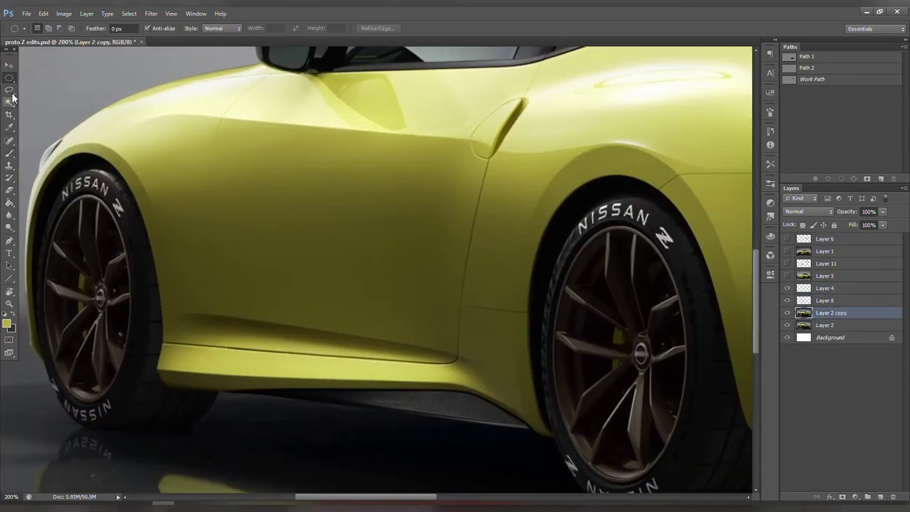
pyautogui.hotkey('ctrl', 'z')
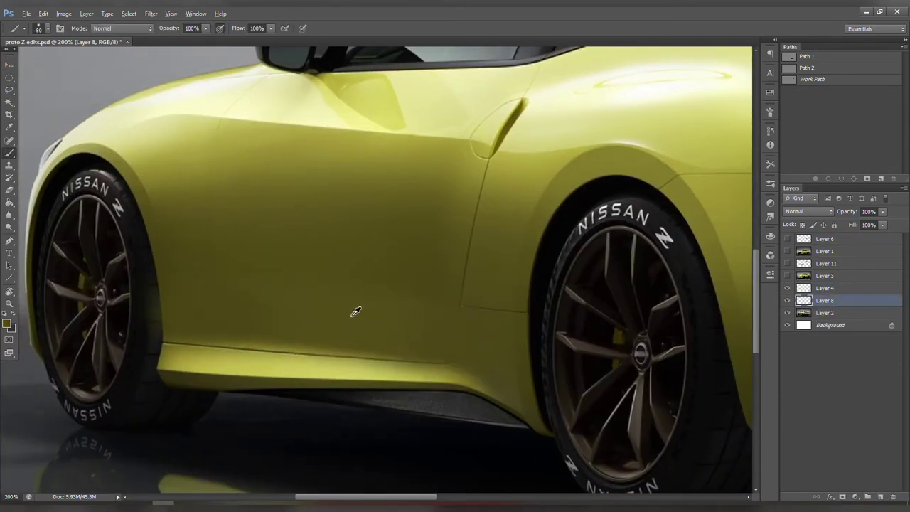
# Step: On a new Layer 12, paint a sampled lighter-yellow stroke above the sill, then erase part of it
pyautogui.press('e')
pyautogui.hotkey('ctrl', 'shift', 'alt', 'n')
pyautogui.press('b')
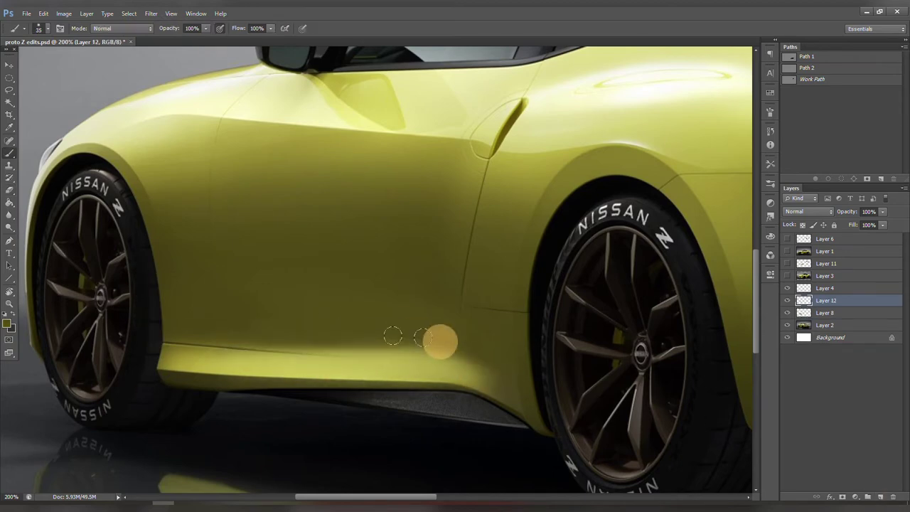
pyautogui.keyDown('alt'); pyautogui.click(179, 346); pyautogui.keyUp('alt')
pyautogui.press(']')
pyautogui.moveTo(170, 364)
pyautogui.mouseDown()
pyautogui.moveTo(334, 373)
pyautogui.moveTo(492, 405)
pyautogui.mouseUp()
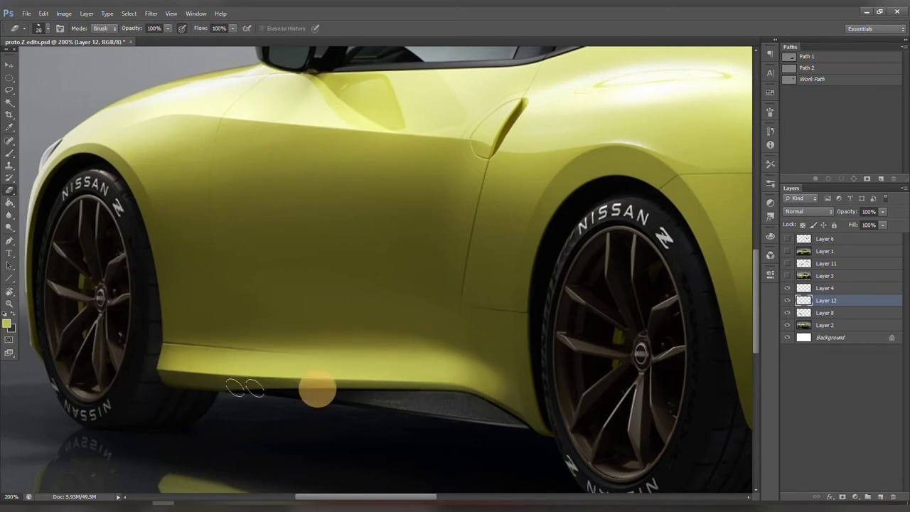
pyautogui.click(787, 300)
pyautogui.click(787, 300)
pyautogui.moveTo(432, 284); pyautogui.dragTo(267, 334)
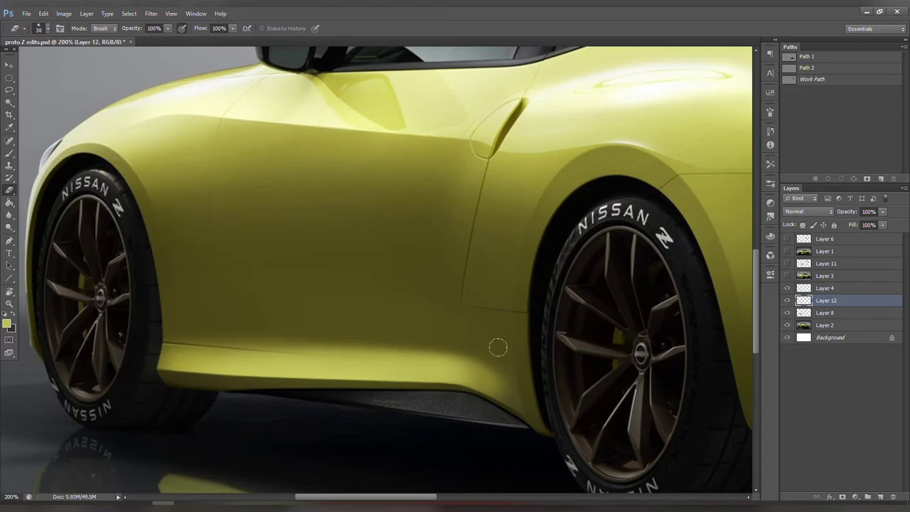
# Step: Select Layer 4, tilt the view briefly, and open layer options for Layers 4 and 12
pyautogui.click(824, 287)
pyautogui.press('r')
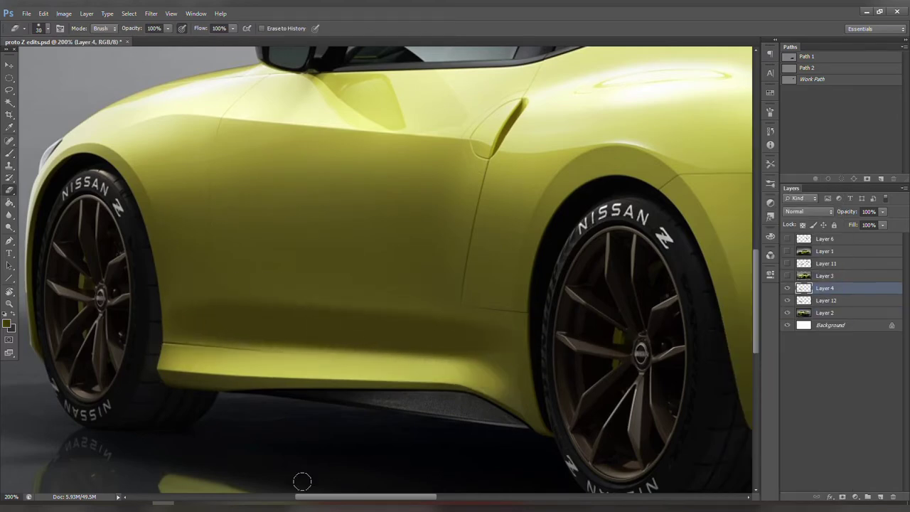
pyautogui.moveTo(535, 285); pyautogui.dragTo(553, 248)
pyautogui.press('Escape')
pyautogui.press('e')
pyautogui.rightClick(449, 302)
pyautogui.press('Escape')
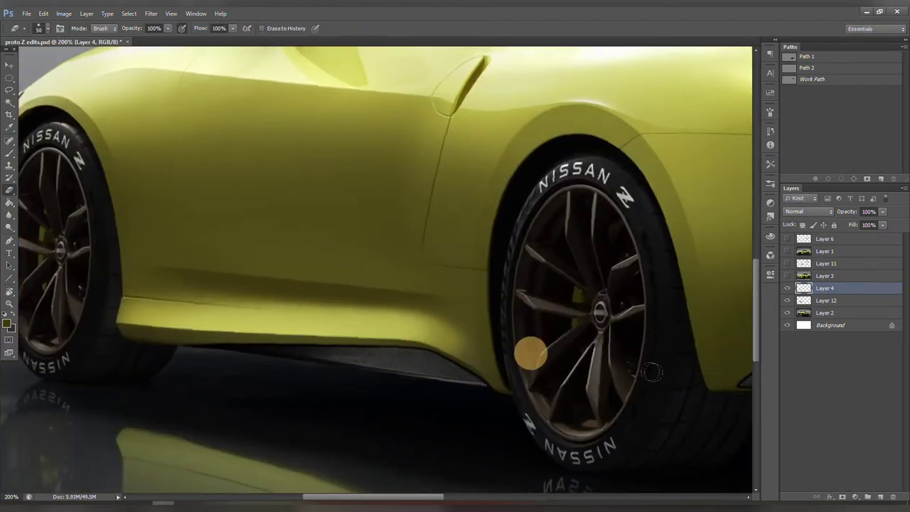
pyautogui.rightClick(817, 298)
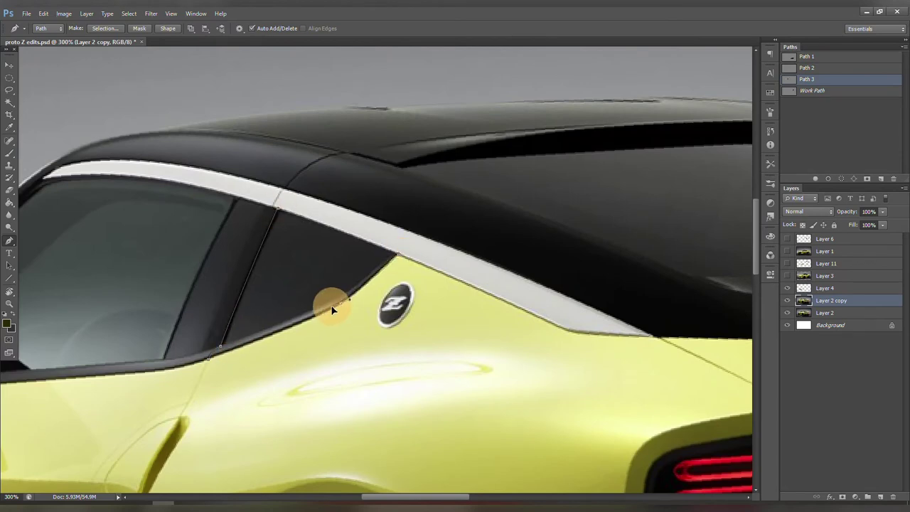
# Step: Warp the Path 3 selection to reshape the quarter window's lower edge
pyautogui.hotkey('ctrl', 'Return')
pyautogui.hotkey('ctrl', 't')
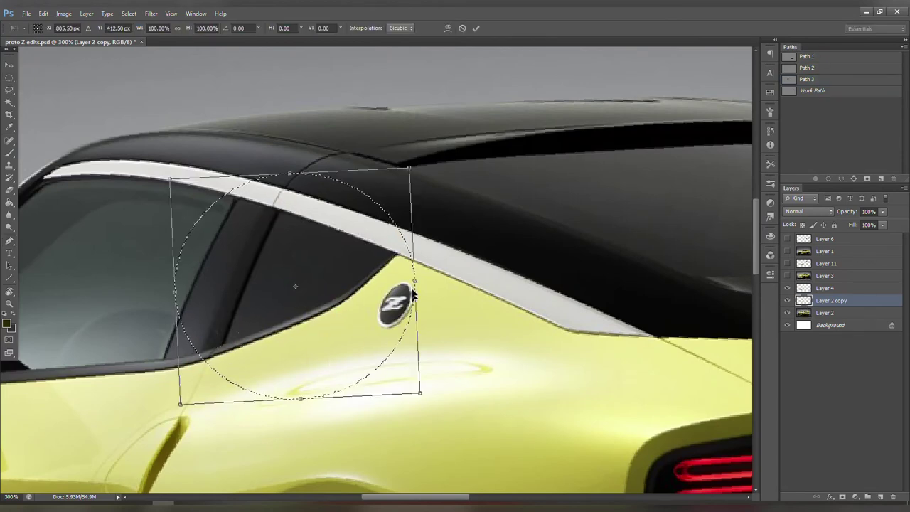
pyautogui.click(447, 28)
pyautogui.moveTo(357, 239); pyautogui.dragTo(352, 249)
pyautogui.press('Return')
pyautogui.hotkey('ctrl', 'd')
# Step: Paint body yellow toward the pillar edge, erase the extra Z badge, and duplicate Layer 2
pyautogui.press('b')
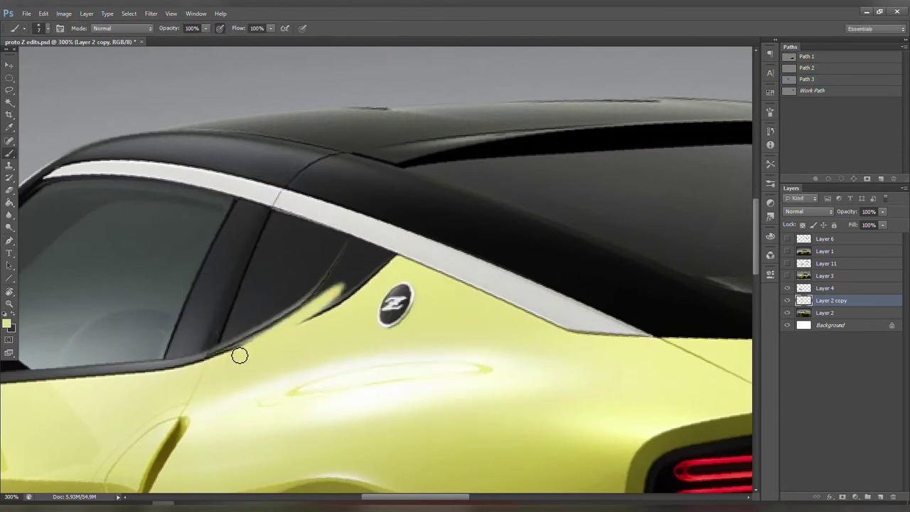
pyautogui.moveTo(237, 353); pyautogui.dragTo(361, 259)
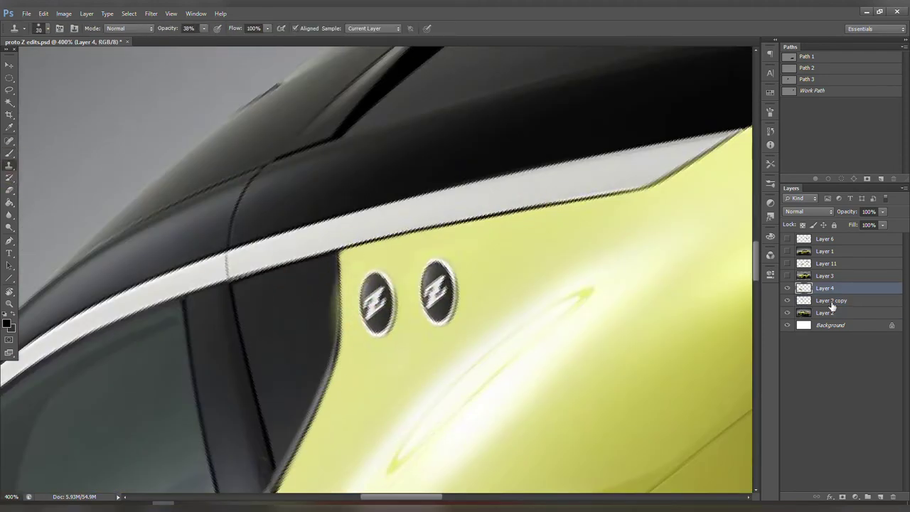
pyautogui.press('e')
pyautogui.moveTo(437, 292); pyautogui.dragTo(419, 354)
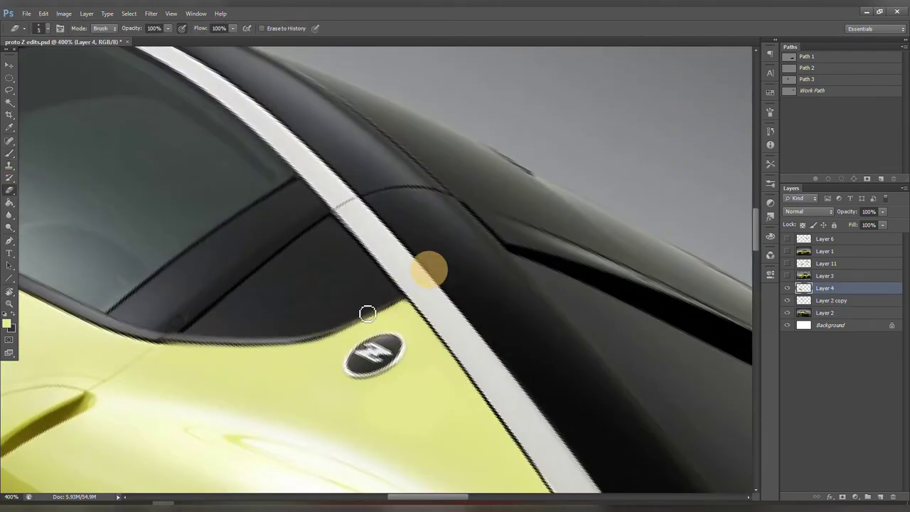
pyautogui.press('b')
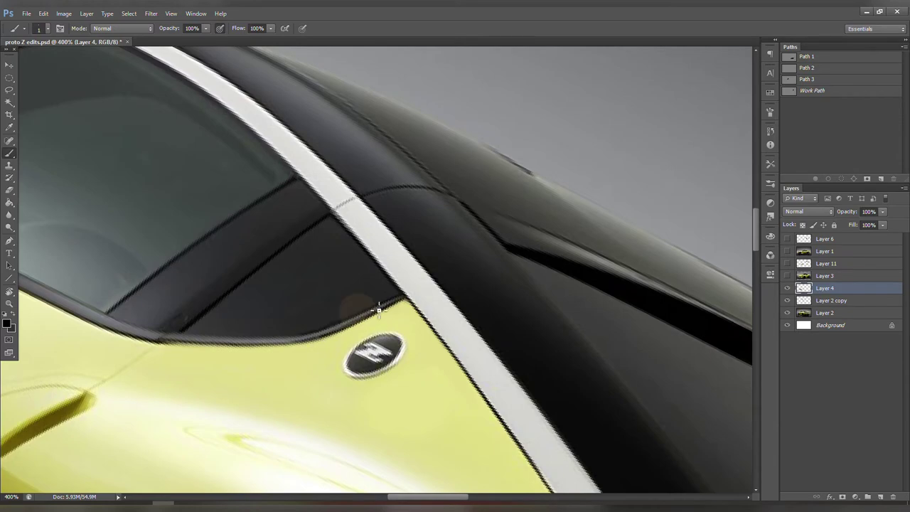
pyautogui.moveTo(824, 312); pyautogui.dragTo(880, 496)
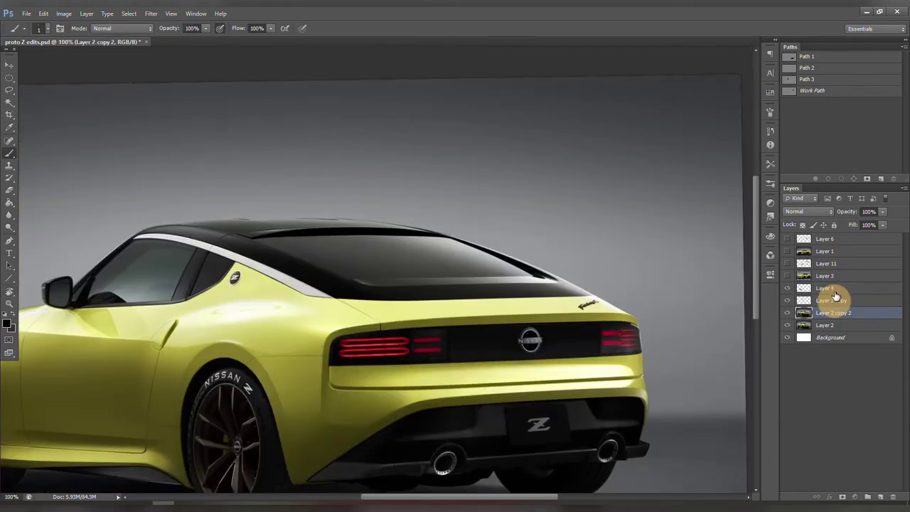
# Step: Draw a curved path along the new, longer roofline
pyautogui.click(832, 304)
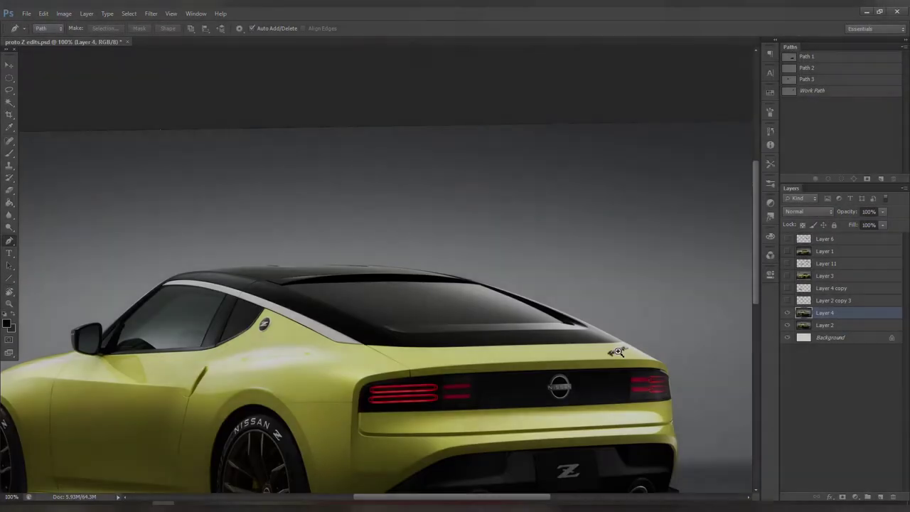
pyautogui.scroll(1, 617, 348)
pyautogui.click(382, 347)
pyautogui.click(163, 344)
pyautogui.moveTo(263, 343); pyautogui.dragTo(620, 360)
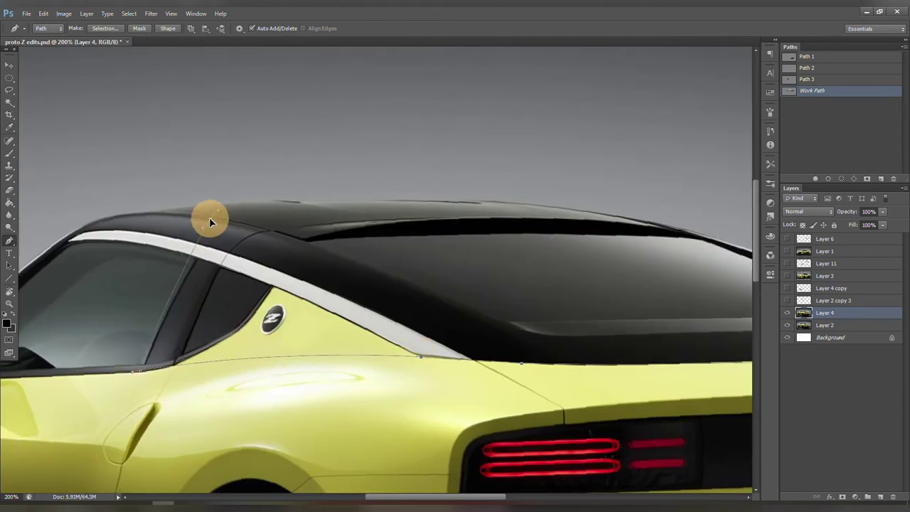
pyautogui.hscroll(5, 700, 340)
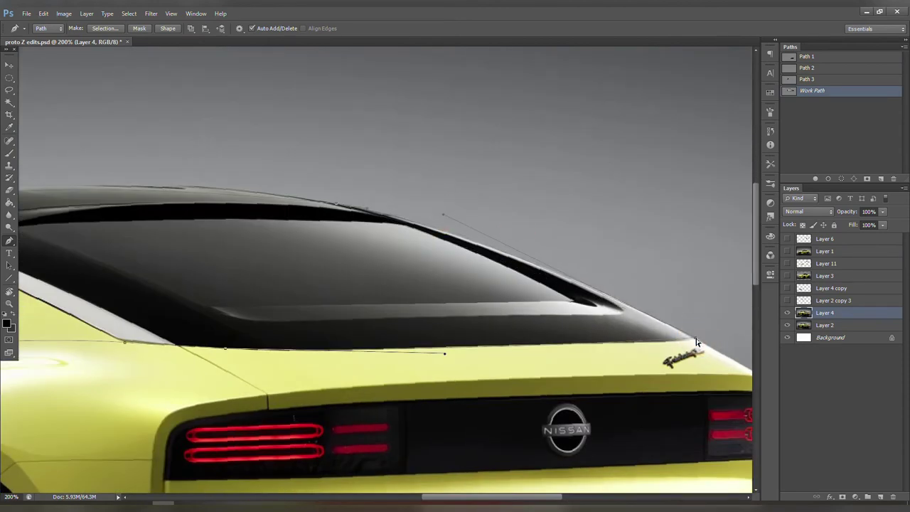
# Step: Select the roof path, stretch, skew and warp it toward the tail, then copy it to a layer
pyautogui.hotkey('ctrl', '0')
pyautogui.hotkey('ctrl', 'Return')
pyautogui.hotkey('ctrl', 't')
pyautogui.scroll(2, 540, 263)
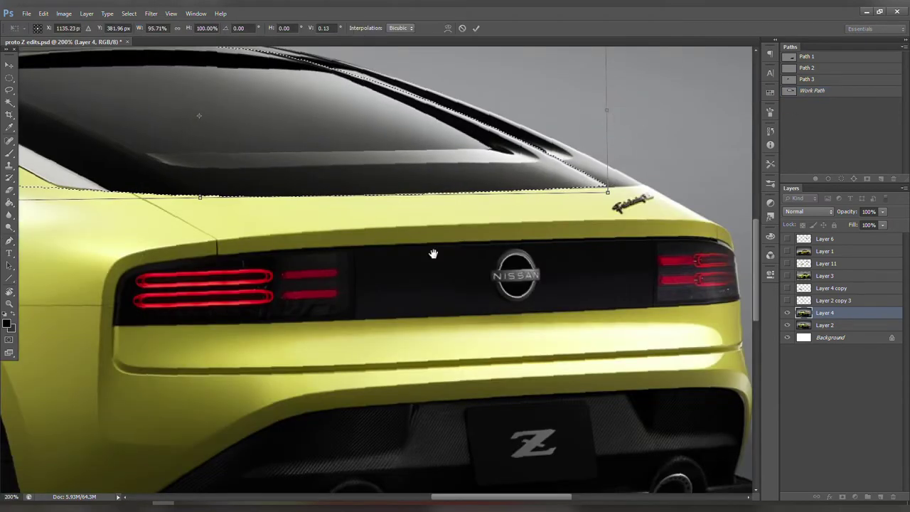
pyautogui.scroll(-2, 553, 219)
pyautogui.moveTo(553, 219); pyautogui.dragTo(559, 217)
pyautogui.hotkey('ctrl', '+')
pyautogui.moveTo(371, 269); pyautogui.dragTo(381, 308)
pyautogui.moveTo(450, 332); pyautogui.dragTo(289, 320)
pyautogui.moveTo(608, 264); pyautogui.dragTo(611, 270)
pyautogui.press('Return')
pyautogui.hotkey('ctrl', 'j')
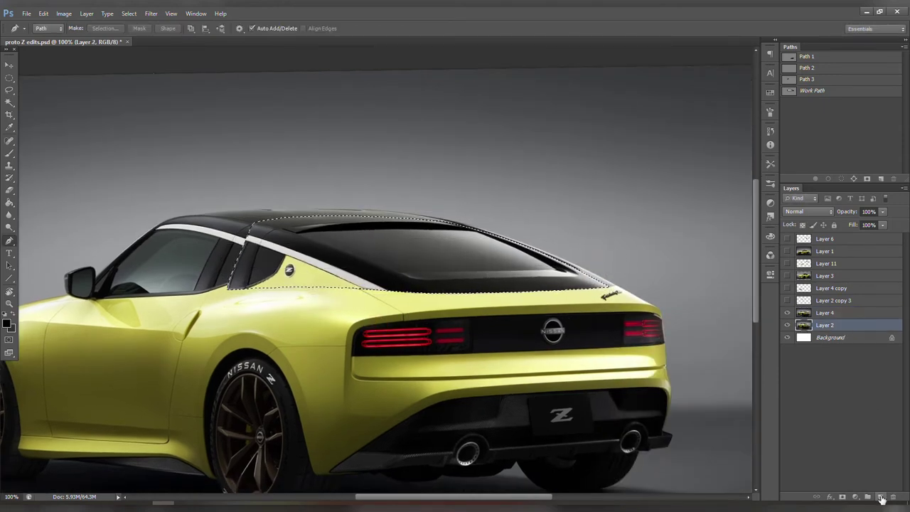
# Step: Above Layer 4, add a touch-up layer and brush the roof edge over the rear deck
pyautogui.press('v')
pyautogui.press('b')
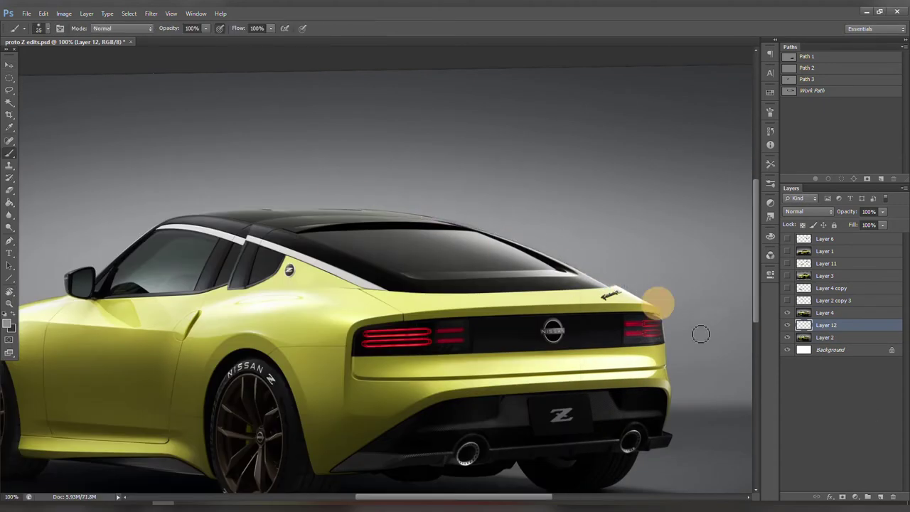
pyautogui.scroll(1, 680, 304)
pyautogui.click(825, 313)
pyautogui.hotkey('ctrl', 'shift', 'alt', 'n')
pyautogui.click(579, 272)
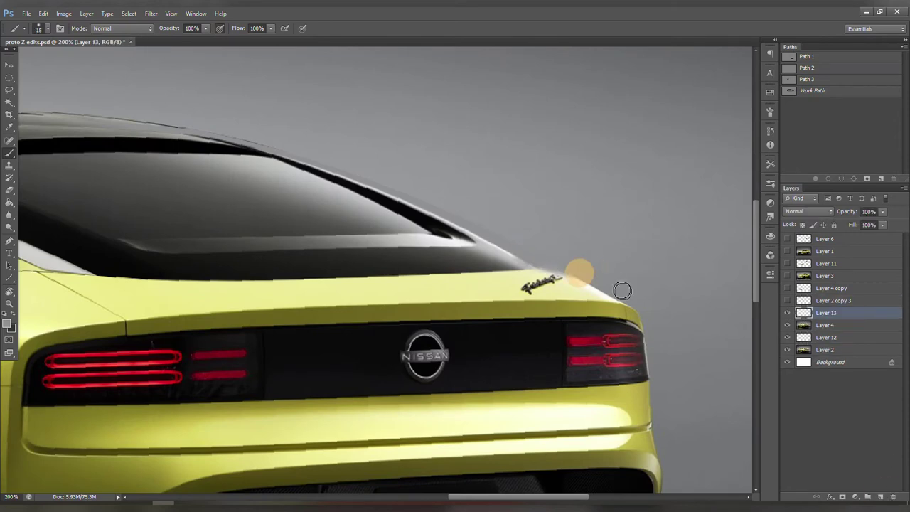
pyautogui.scroll(1, 603, 292)
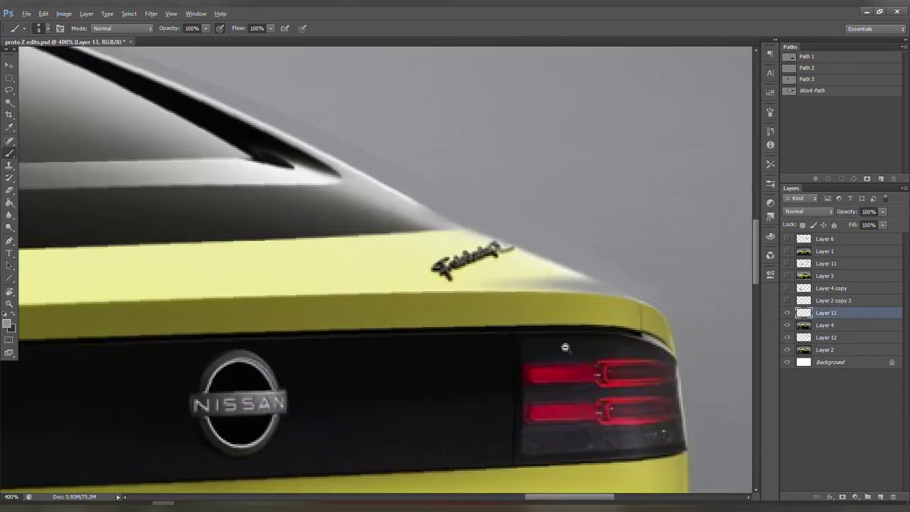
pyautogui.scroll(-1, 565, 348)
pyautogui.press('e')
pyautogui.press('b')
pyautogui.moveTo(234, 286)
pyautogui.mouseDown()
pyautogui.moveTo(153, 126)
pyautogui.moveTo(625, 268)
pyautogui.mouseUp()
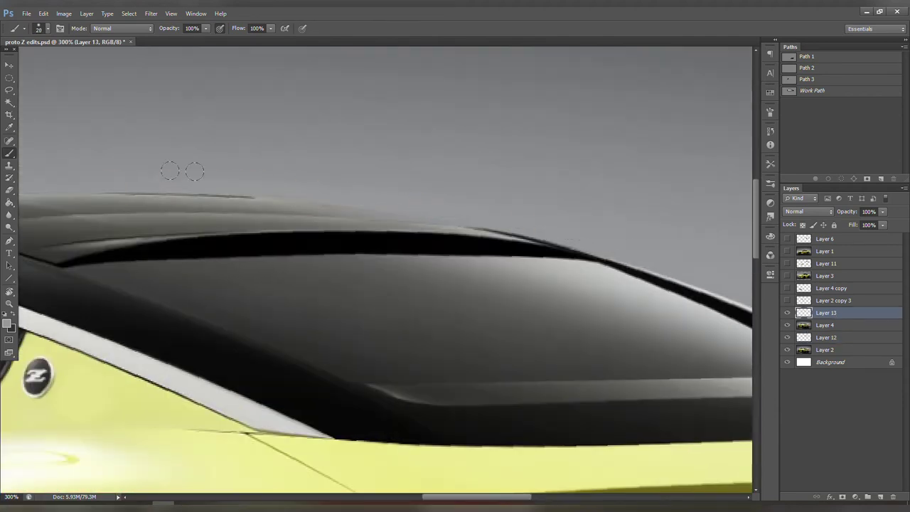
pyautogui.scroll(-3, 183, 170)
# Step: Load the roof outline as a selection and erase the roof copy over the rear pillar
pyautogui.press('e')
pyautogui.hotkey('alt', '[')
pyautogui.keyDown('ctrl'); pyautogui.click(799, 94); pyautogui.keyUp('ctrl')
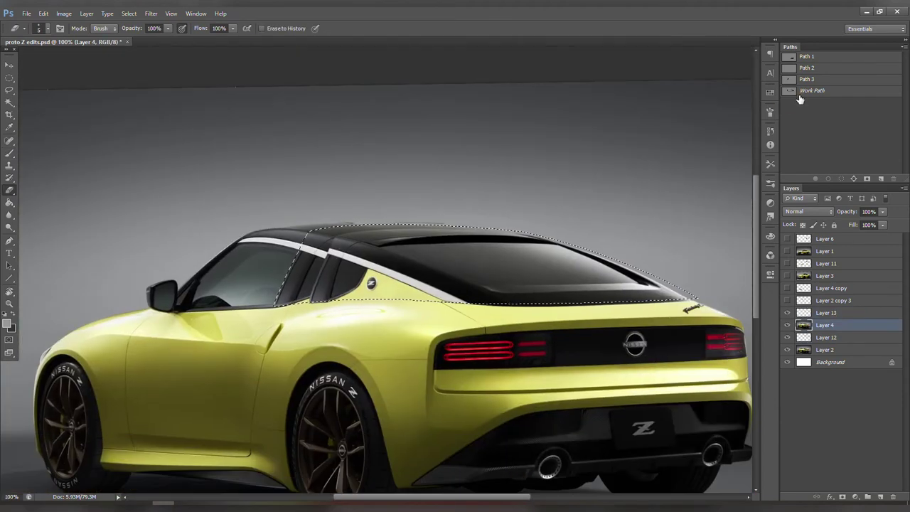
pyautogui.press('l')
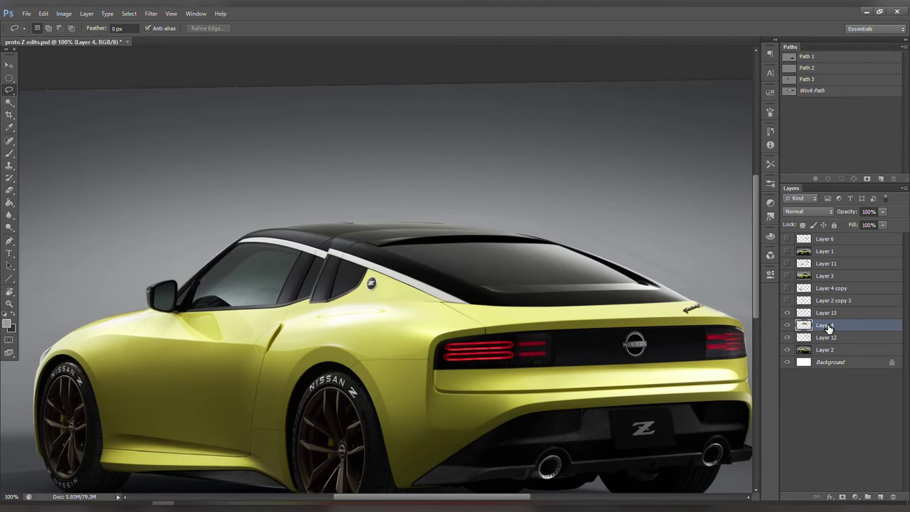
pyautogui.scroll(-2, 214, 228)
pyautogui.scroll(4, 214, 227)
pyautogui.press('e')
pyautogui.moveTo(213, 228); pyautogui.dragTo(291, 194)
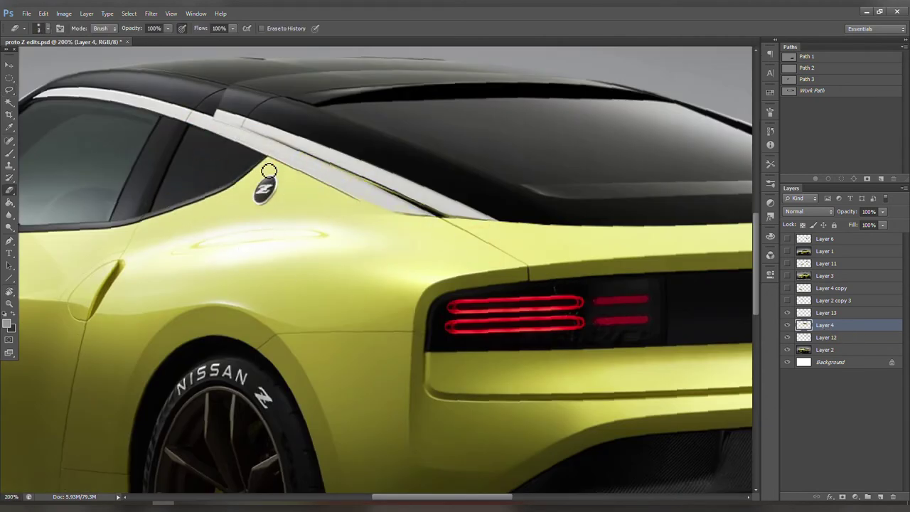
# Step: On a new layer, paint body yellow over the quarter window area
pyautogui.moveTo(442, 231); pyautogui.dragTo(517, 259)
pyautogui.press('b')
pyautogui.hotkey('ctrl', 'shift', 'alt', 'n')
pyautogui.moveTo(315, 230)
pyautogui.mouseDown()
pyautogui.moveTo(371, 187)
pyautogui.moveTo(327, 198)
pyautogui.mouseUp()
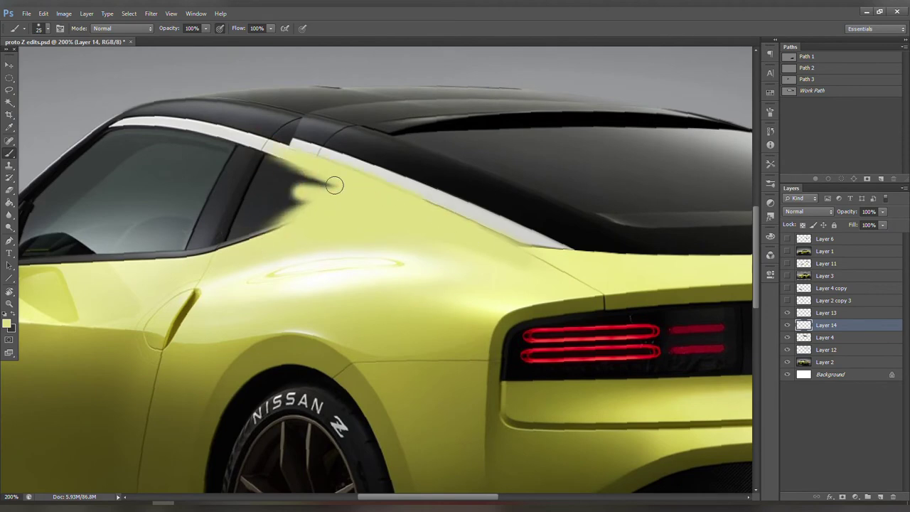
# Step: Rotate the view along the roofline and paint body yellow over the white strip's end
pyautogui.press('r')
pyautogui.moveTo(532, 251)
pyautogui.mouseDown()
pyautogui.moveTo(498, 137)
pyautogui.moveTo(284, 192)
pyautogui.moveTo(368, 188)
pyautogui.mouseUp()
pyautogui.keyDown('alt'); pyautogui.click(331, 205); pyautogui.keyUp('alt')
pyautogui.moveTo(213, 226)
pyautogui.mouseDown()
pyautogui.moveTo(360, 199)
pyautogui.moveTo(526, 141)
pyautogui.mouseUp()
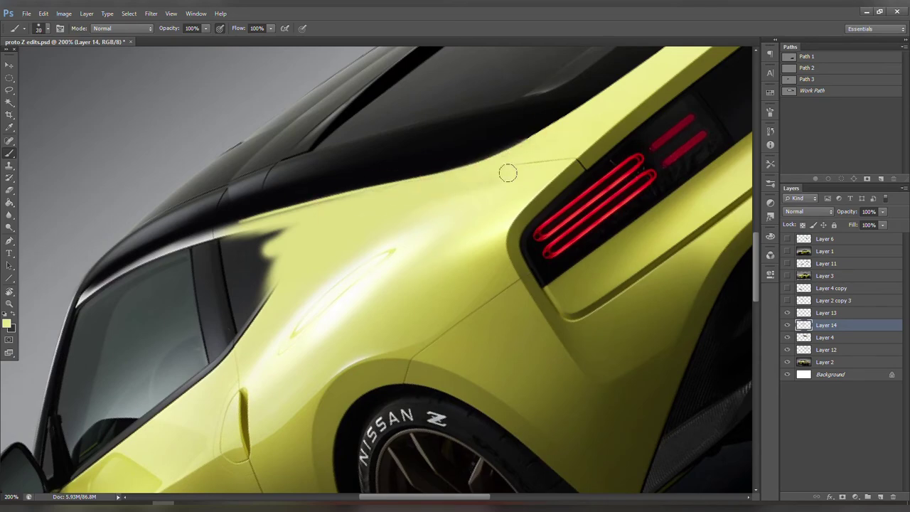
# Step: Level the view and paint the black patch behind the door in light body yellow
pyautogui.hotkey('ctrl', '0')
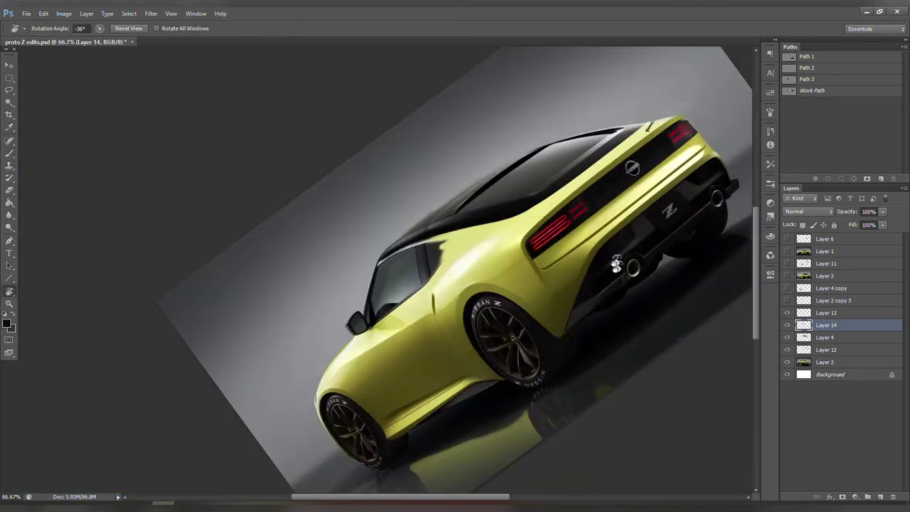
pyautogui.press('Escape')
pyautogui.hotkey('ctrl', '1')
pyautogui.hotkey('ctrl', '+')
pyautogui.keyDown('alt'); pyautogui.click(472, 264); pyautogui.keyUp('alt')
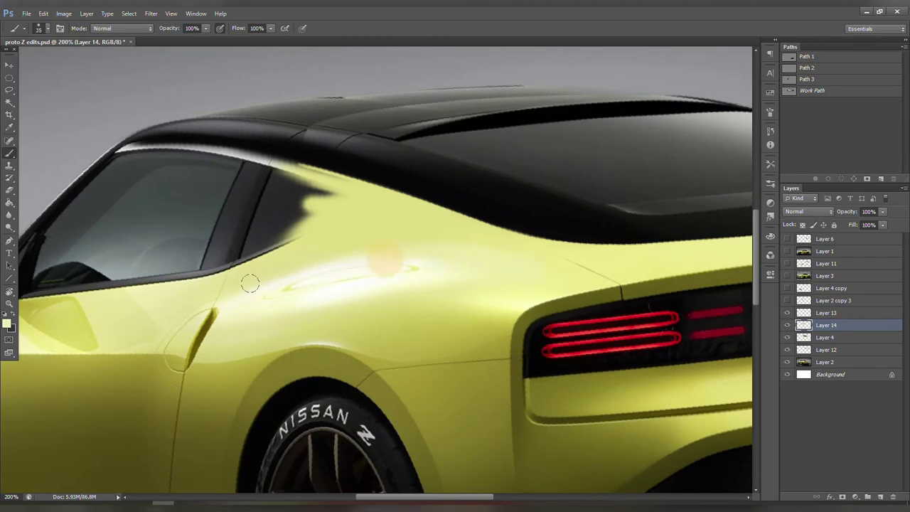
pyautogui.moveTo(344, 224); pyautogui.dragTo(284, 234)
pyautogui.hotkey('ctrl', '+')
# Step: Show the quarter window and Z badge layers, then add Layer 15
pyautogui.click(786, 299)
pyautogui.click(787, 288)
pyautogui.hotkey('ctrl', '0')
pyautogui.hotkey('ctrl', '1')
pyautogui.hotkey('ctrl', '+')
pyautogui.click(832, 287)
pyautogui.hotkey('ctrl', 'shift', 'alt', 'n')
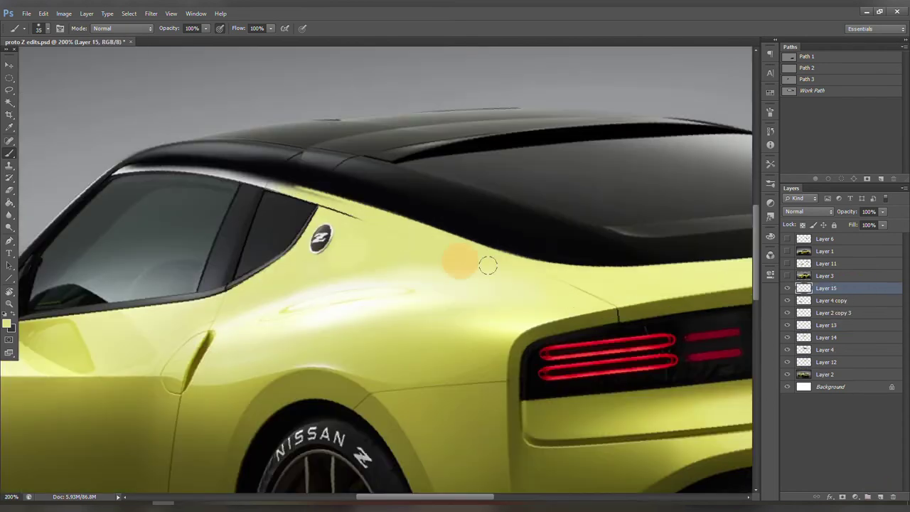
pyautogui.hotkey('ctrl', '+')
pyautogui.hotkey('ctrl', '+')
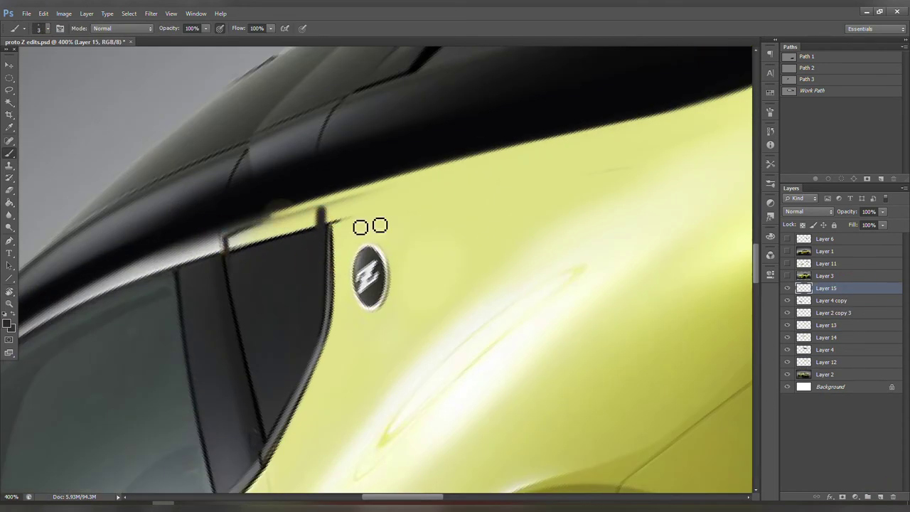
# Step: Sample black and paint the quarter window's top up to the roofline
pyautogui.keyDown('alt'); pyautogui.click(273, 224); pyautogui.keyUp('alt')
pyautogui.moveTo(269, 241); pyautogui.dragTo(345, 224)
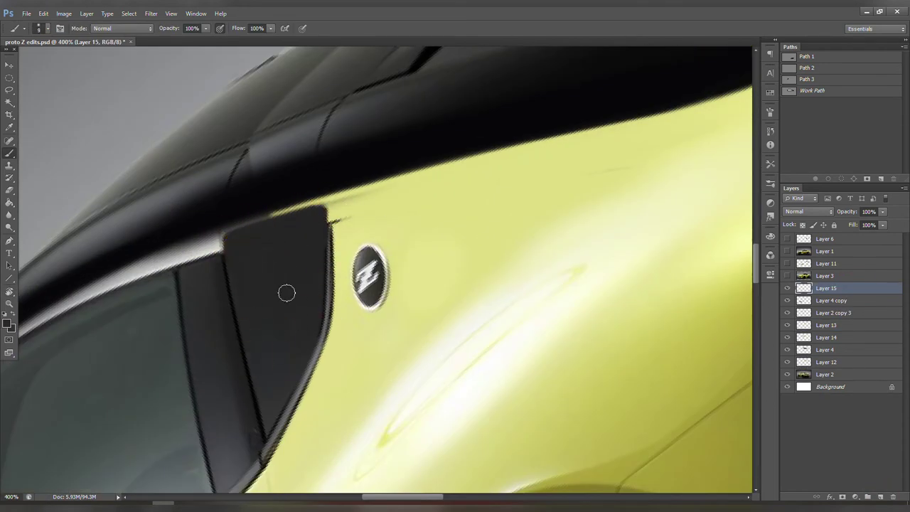
pyautogui.scroll(-6, 416, 331)
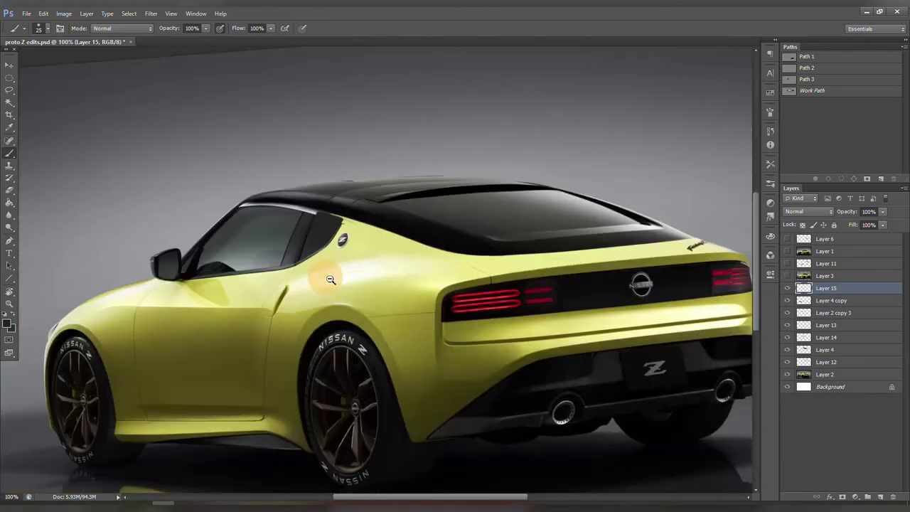
pyautogui.scroll(5, 329, 253)
# Step: Sample the dark window colour and paint out the white highlight at the pillar top
pyautogui.keyDown('alt'); pyautogui.click(655, 302); pyautogui.keyUp('alt')
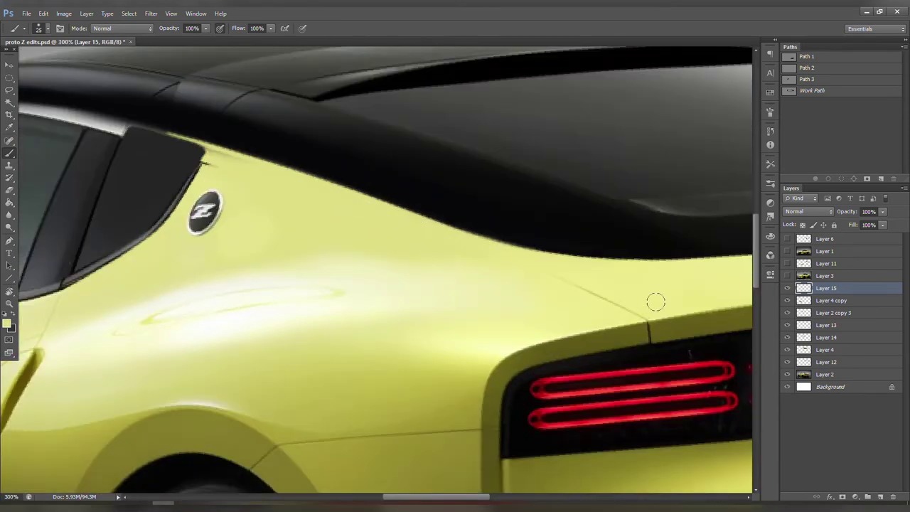
pyautogui.hscroll(4, 437, 334)
pyautogui.hscroll(-5, 305, 258)
pyautogui.scroll(2, 305, 257)
pyautogui.keyDown('alt'); pyautogui.click(171, 310); pyautogui.keyUp('alt')
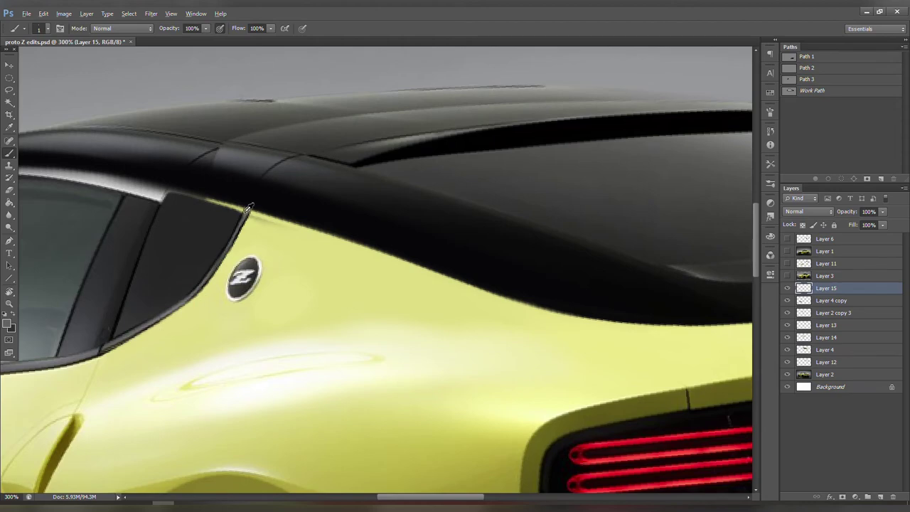
pyautogui.moveTo(263, 301)
pyautogui.mouseDown()
pyautogui.moveTo(346, 285)
pyautogui.moveTo(282, 308)
pyautogui.moveTo(523, 143)
pyautogui.moveTo(274, 329)
pyautogui.mouseUp()
pyautogui.hotkey('ctrl', '1')
pyautogui.scroll(4, 325, 270)
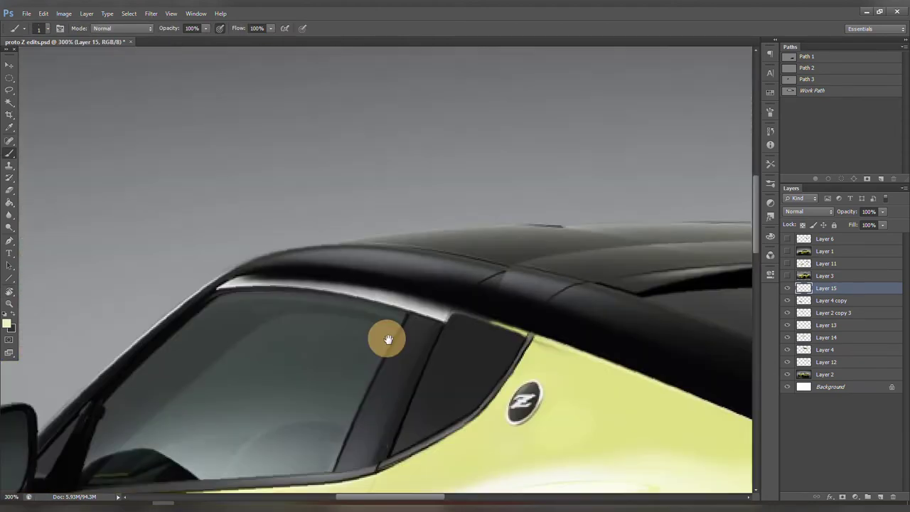
pyautogui.moveTo(455, 316); pyautogui.dragTo(461, 378)
pyautogui.click(488, 308)
# Step: Trace a thin line along the C-pillar seam with a size-1 brush, then select Layers 12–15
pyautogui.moveTo(488, 324)
pyautogui.mouseDown()
pyautogui.moveTo(402, 317)
pyautogui.moveTo(420, 316)
pyautogui.moveTo(390, 299)
pyautogui.moveTo(328, 299)
pyautogui.moveTo(549, 274)
pyautogui.moveTo(488, 271)
pyautogui.moveTo(282, 297)
pyautogui.moveTo(328, 271)
pyautogui.moveTo(272, 296)
pyautogui.moveTo(317, 285)
pyautogui.mouseUp()
pyautogui.press(']')
pyautogui.press('[')
pyautogui.press('[')
pyautogui.press('[')
pyautogui.press('[')
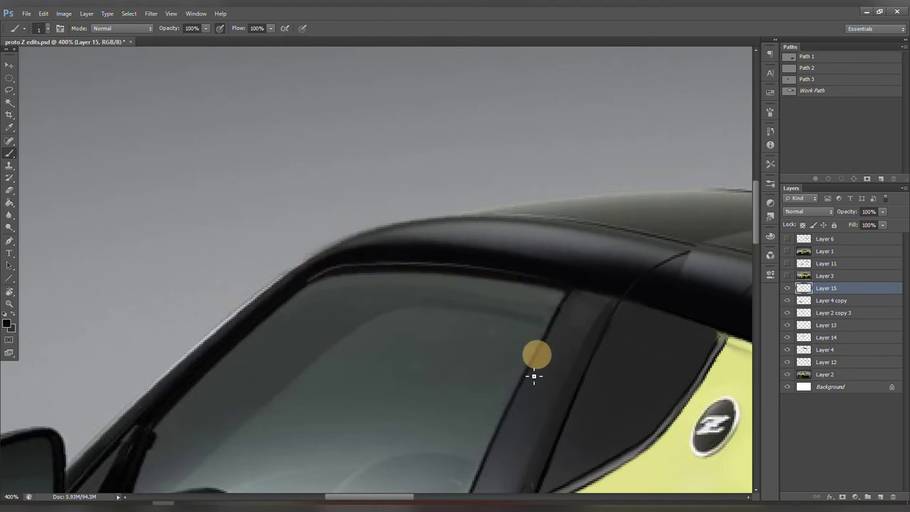
pyautogui.moveTo(722, 340); pyautogui.dragTo(532, 284)
pyautogui.moveTo(564, 232); pyautogui.dragTo(550, 258)
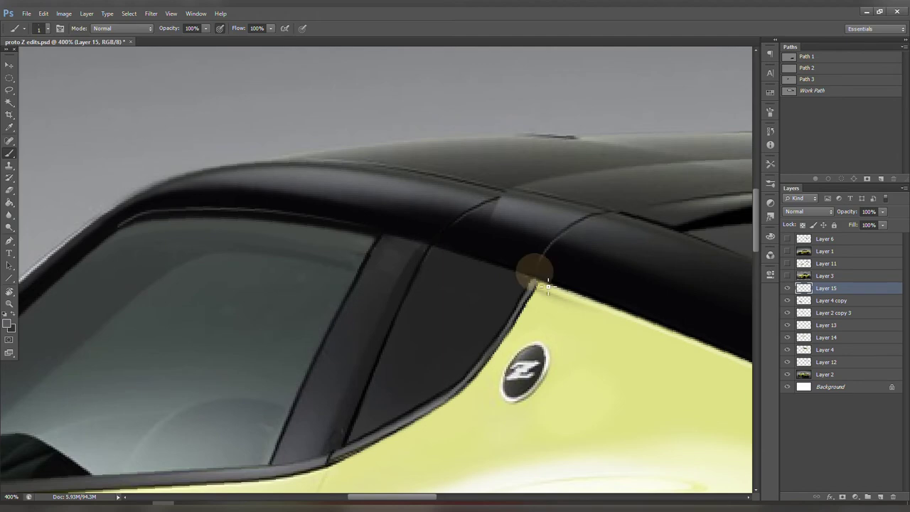
pyautogui.moveTo(196, 221); pyautogui.dragTo(396, 274)
pyautogui.hotkey('ctrl', '-')
pyautogui.hotkey('ctrl', '-')
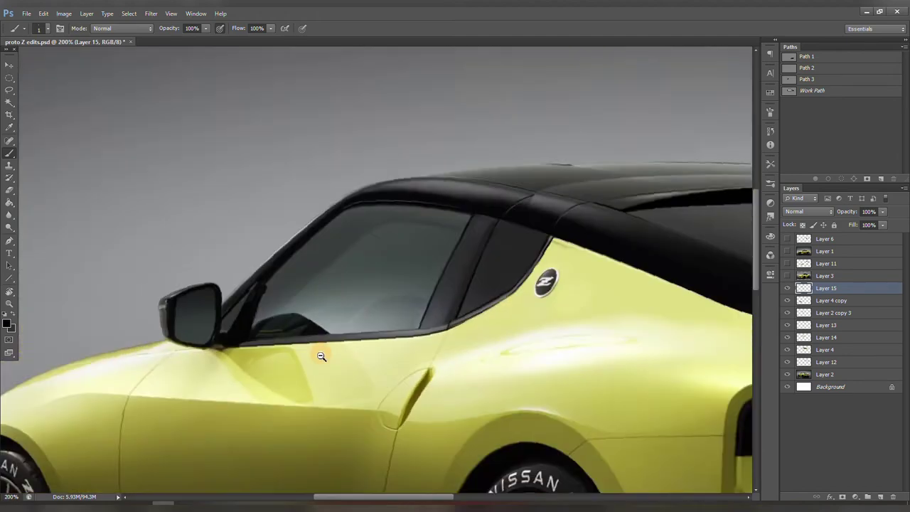
pyautogui.press('e')
pyautogui.keyDown('shift'); pyautogui.click(791, 362); pyautogui.keyUp('shift')
pyautogui.hotkey('ctrl', '-')
# Step: Merge the rear-view roof edit Layers 12–15 and switch to the front three-quarter photo
pyautogui.rightClick(828, 362)
pyautogui.click(776, 382)
pyautogui.click(787, 288)
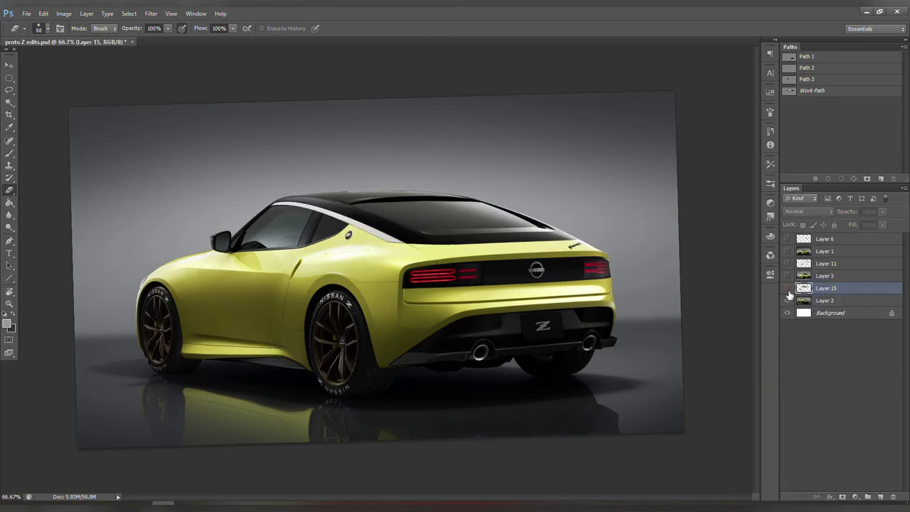
pyautogui.click(787, 288)
pyautogui.click(786, 287)
pyautogui.click(787, 275)
pyautogui.click(788, 275)
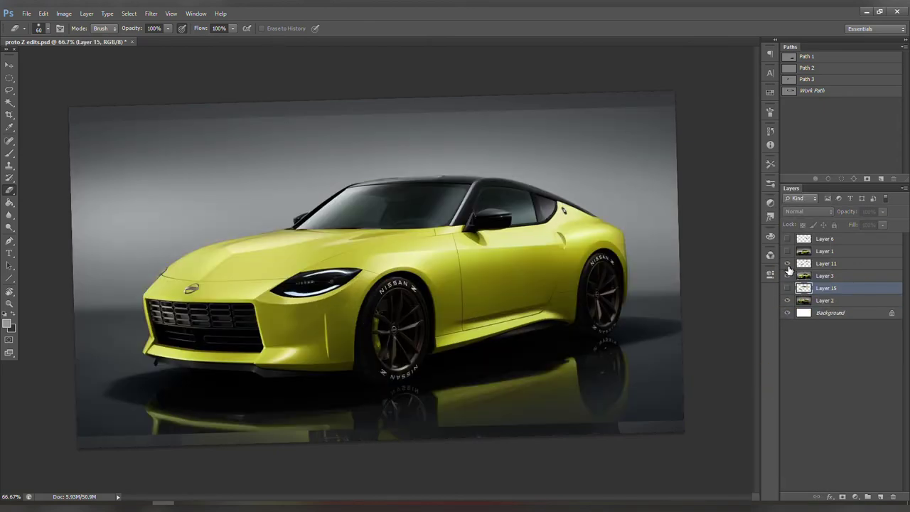
pyautogui.hotkey('ctrl', '+')
pyautogui.hotkey('ctrl', '+')
pyautogui.hotkey('ctrl', '+')
pyautogui.click(786, 287)
# Step: Paint a clean roof-edge line with a size-5 brush on a new layer, merged into Layer 11
pyautogui.hotkey('ctrl', 'shift', 'alt', 'n')
pyautogui.moveTo(455, 297); pyautogui.dragTo(395, 402)
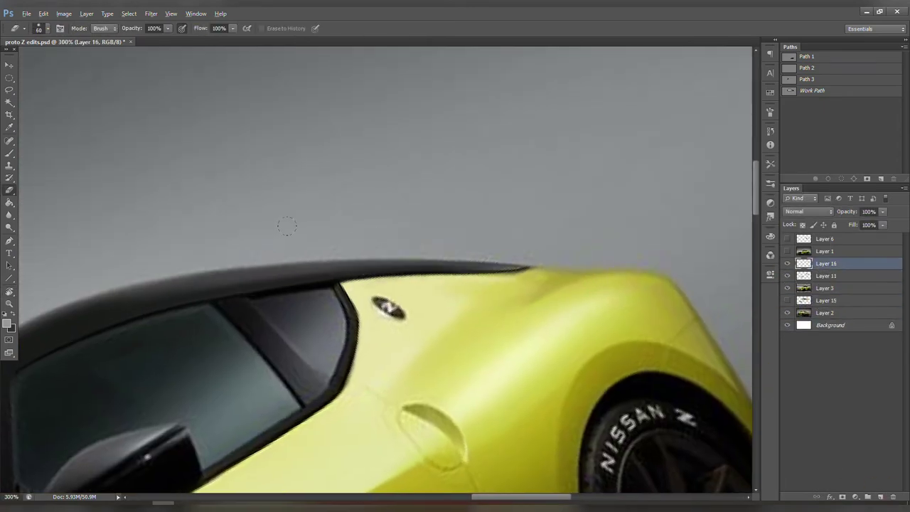
pyautogui.press('b')
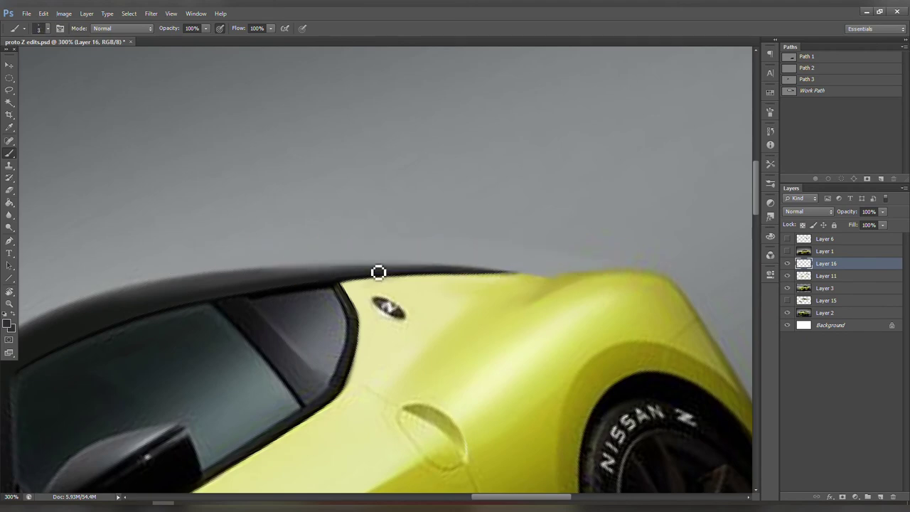
pyautogui.press('[')
pyautogui.press('[')
pyautogui.press('[')
pyautogui.press('[')
pyautogui.press('[')
pyautogui.press('[')
pyautogui.moveTo(336, 293)
pyautogui.mouseDown()
pyautogui.moveTo(559, 280)
pyautogui.moveTo(554, 296)
pyautogui.moveTo(540, 298)
pyautogui.mouseUp()
pyautogui.hotkey('ctrl', 'e')
# Step: Touch up the body edge near the rear with a size-10 brush and level the view
pyautogui.click(592, 233)
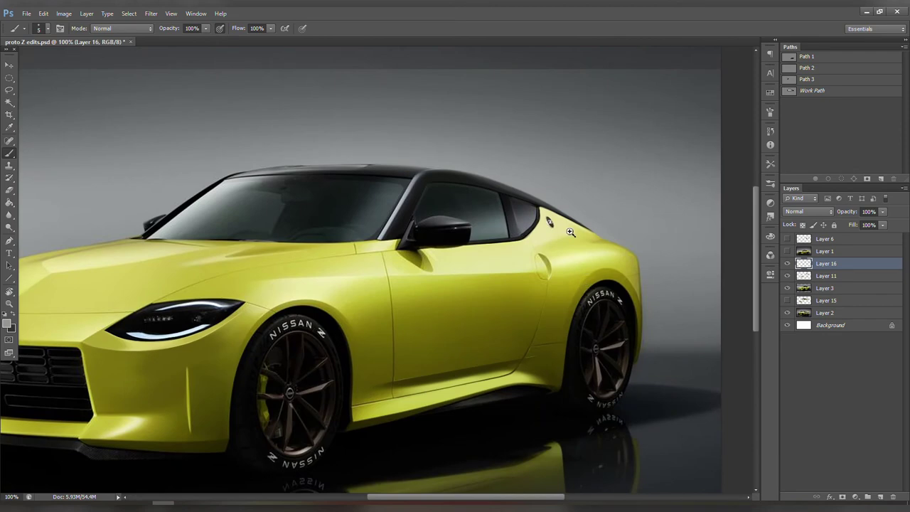
pyautogui.press(']')
pyautogui.press(']')
pyautogui.press(']')
pyautogui.press(']')
pyautogui.press(']')
pyautogui.moveTo(497, 209)
pyautogui.mouseDown()
pyautogui.moveTo(559, 211)
pyautogui.moveTo(604, 189)
pyautogui.mouseUp()
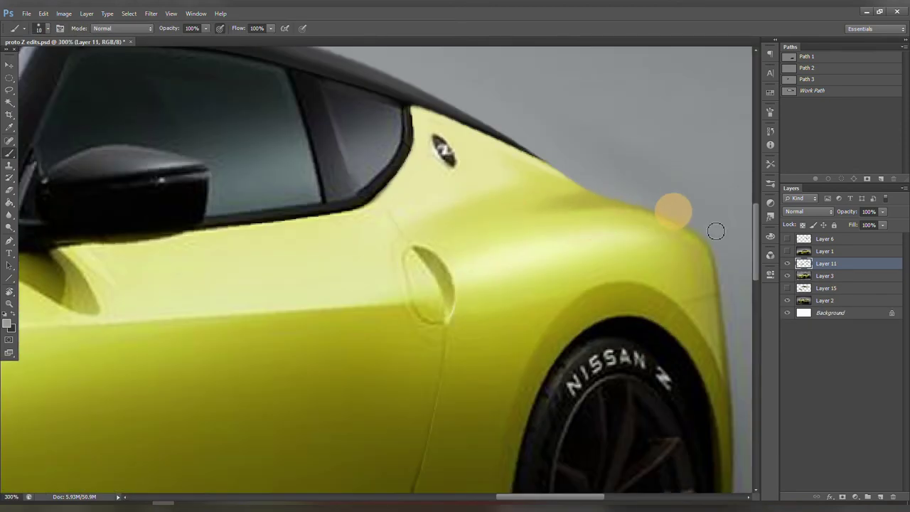
pyautogui.press('r')
pyautogui.press('Escape')
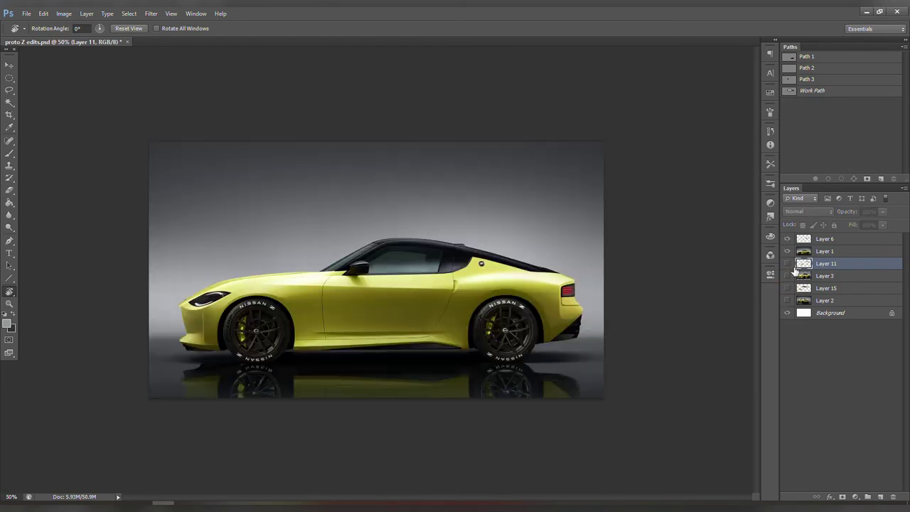